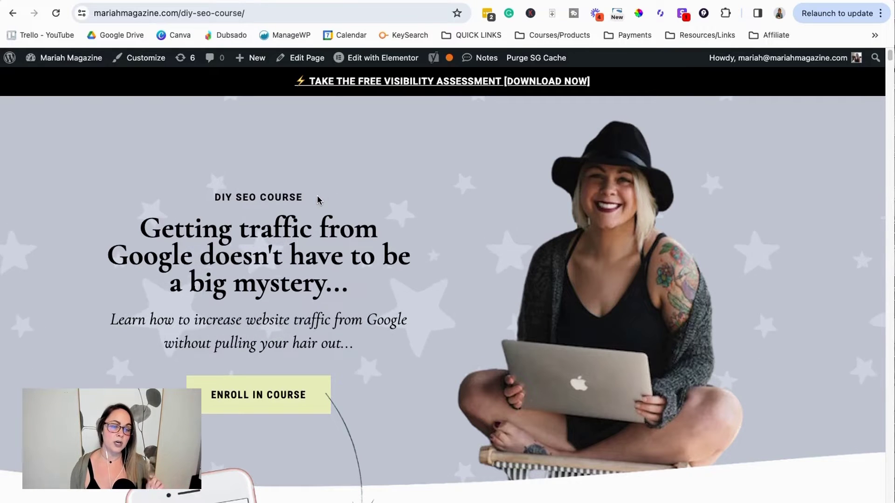
- Highlight the DIY SEO COURSE heading and the main headline as keyword mentions
left_click_drag(316, 202, 198, 198)
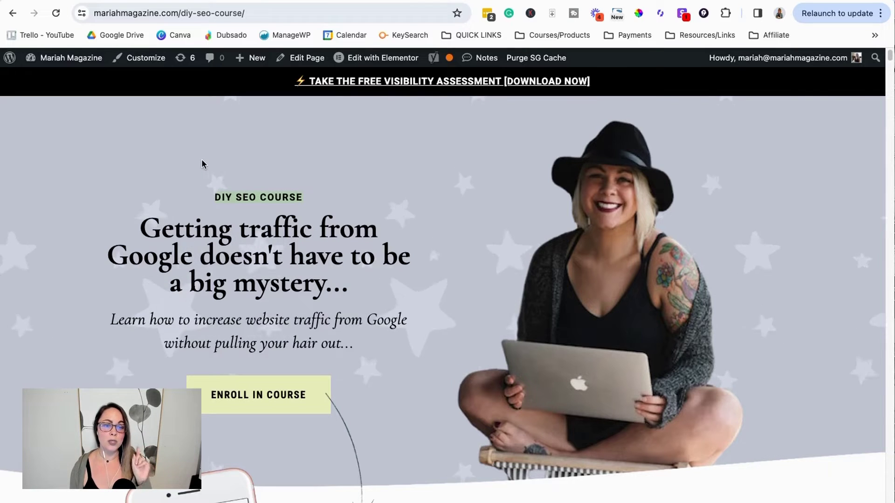
left_click(307, 203)
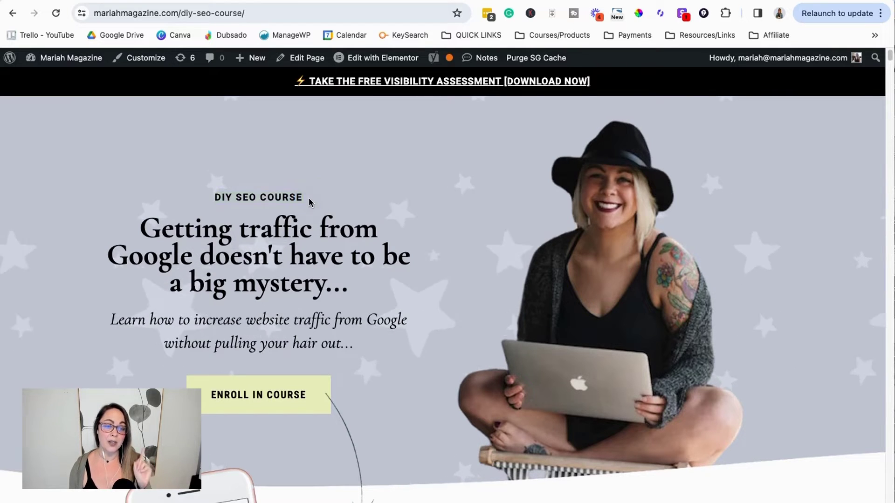
left_click_drag(306, 202, 201, 194)
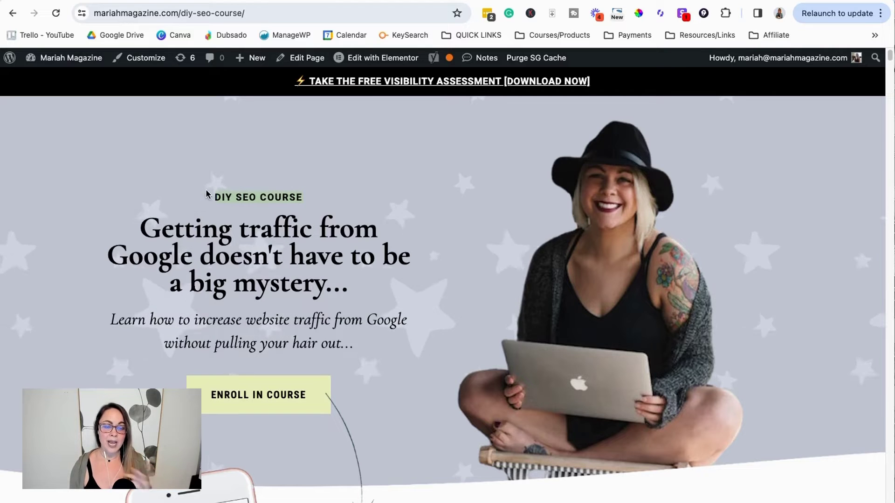
left_click(397, 198)
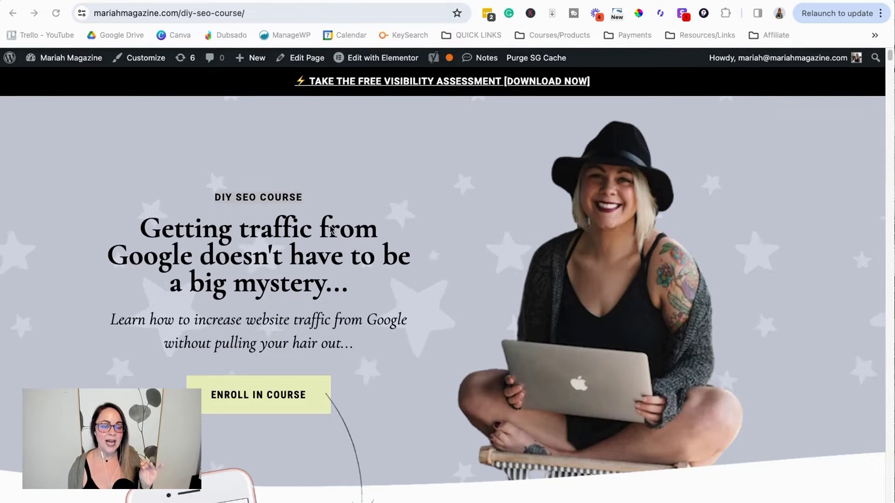
left_click_drag(371, 292, 194, 232)
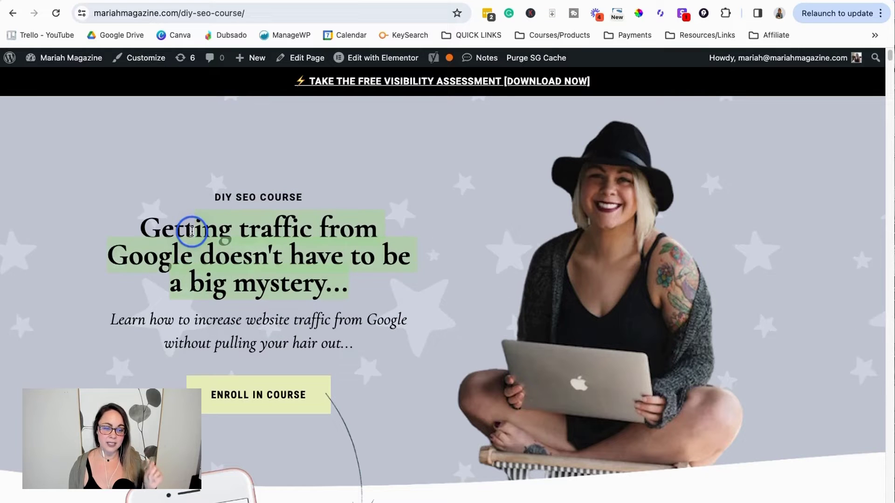
left_click(409, 209)
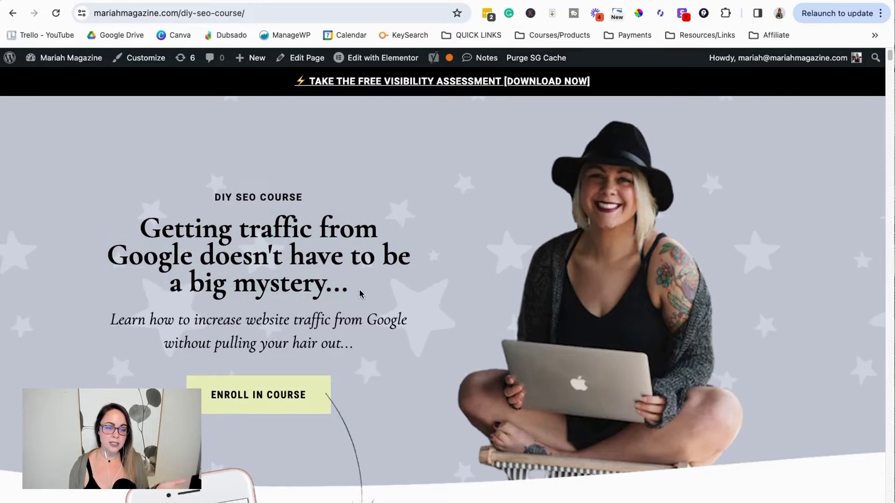
left_click_drag(360, 293, 152, 236)
left_click(396, 180)
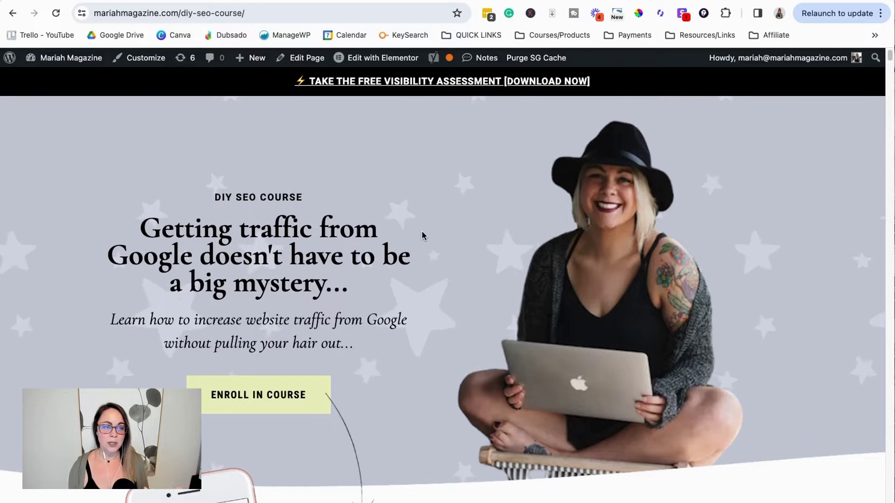
left_click(293, 198)
left_click_drag(287, 198, 210, 195)
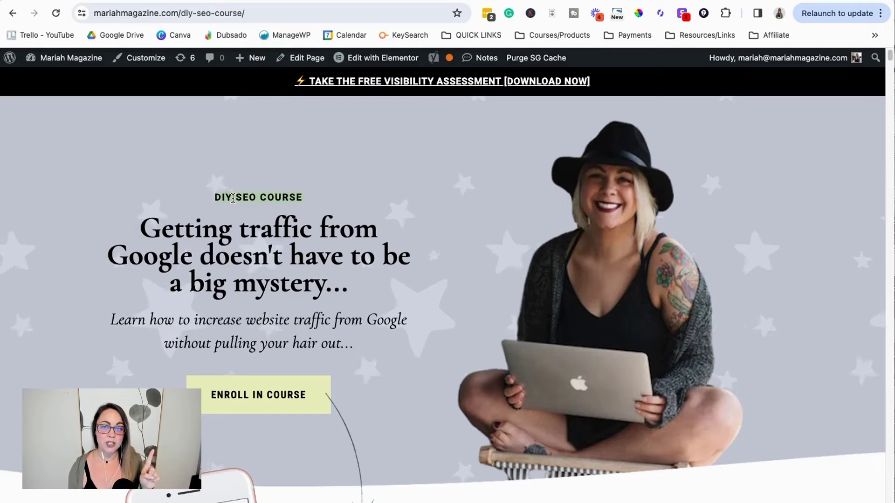
left_click(733, 256)
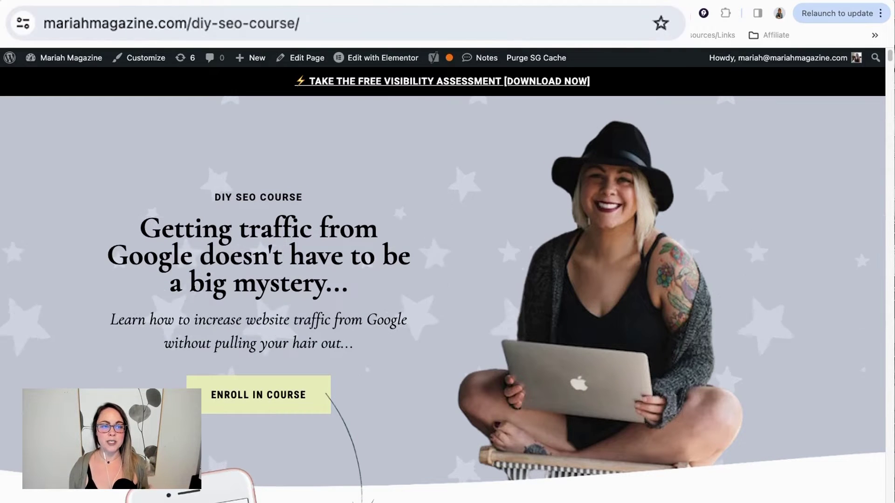
- Edit the hyphens in the page slug and reload the page at the diy-seo-course address
left_click(200, 14)
left_click(200, 14)
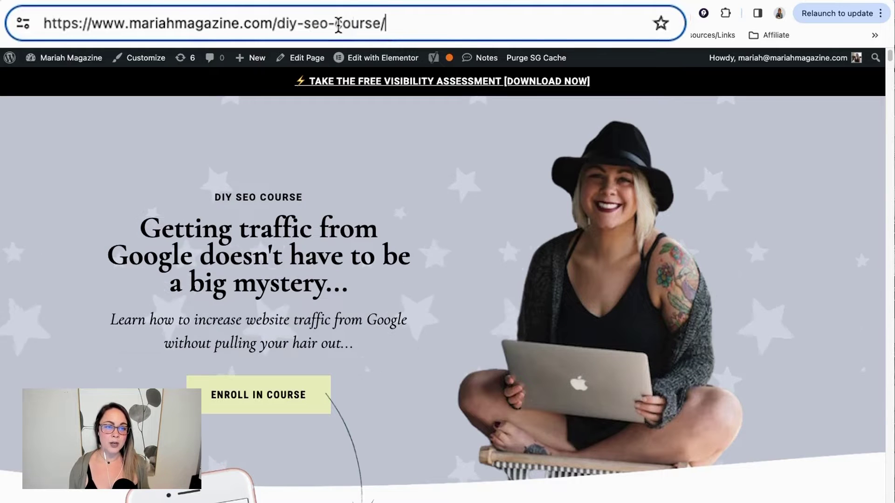
left_click(339, 23)
key("BackSpace")
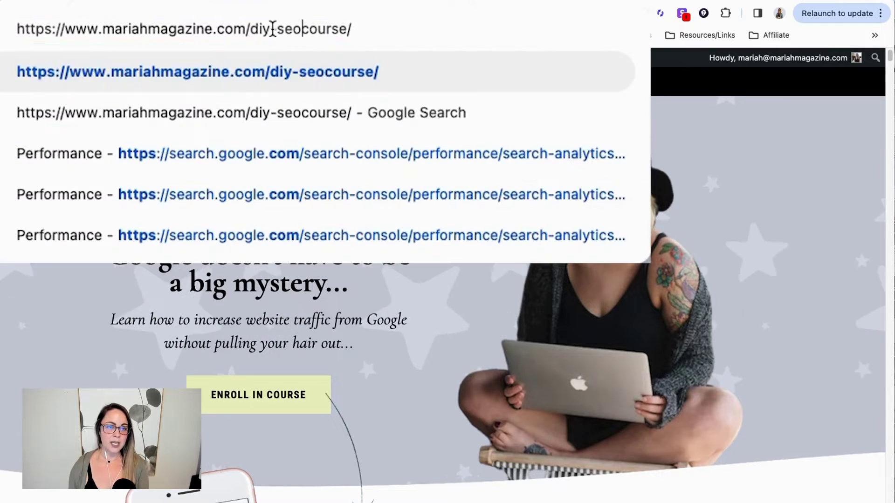
left_click(283, 26)
key("BackSpace")
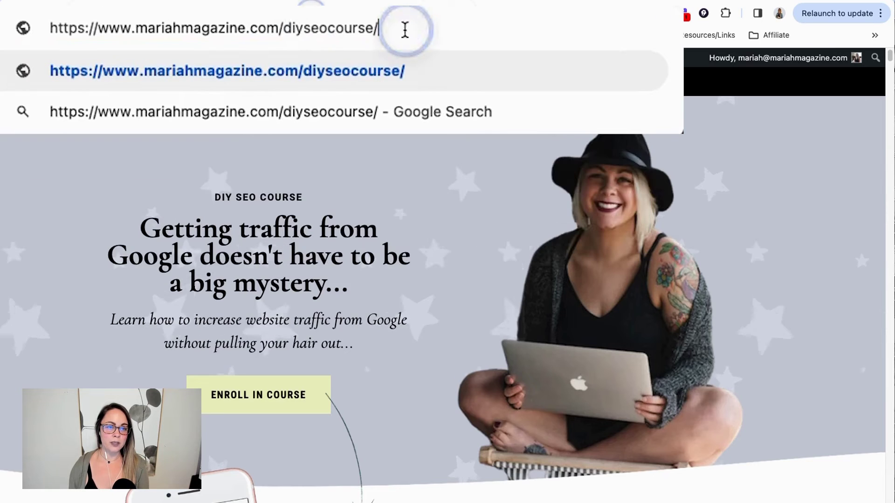
left_click(303, 28)
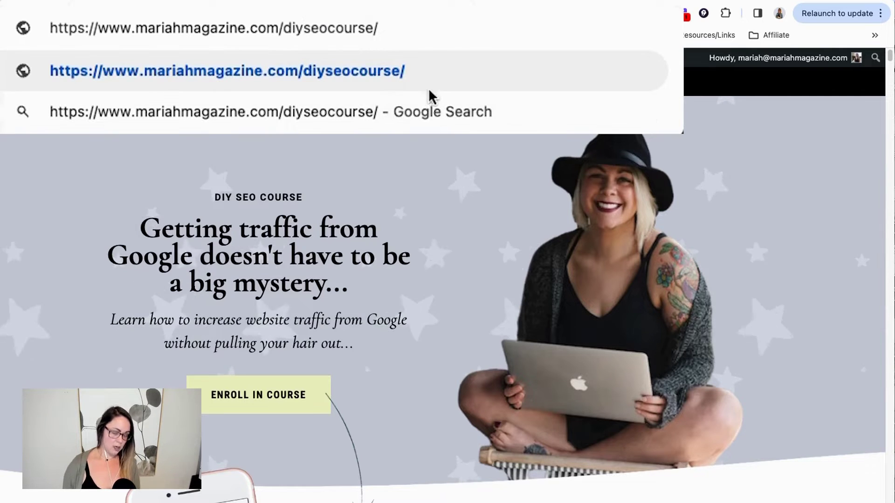
left_click(303, 28)
type("-")
left_click(334, 29)
type("-")
key("Return")
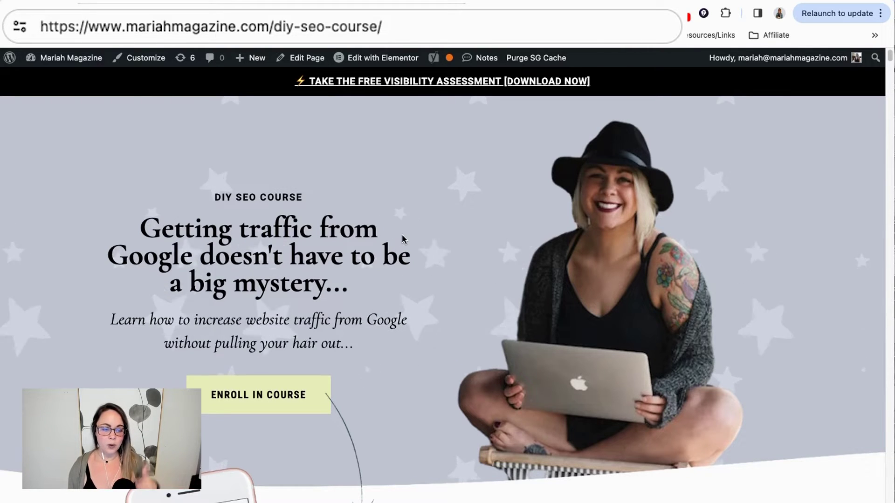
- Highlight the diy-seo-course slug, then the sentence about SEO being exhausting
left_click_drag(403, 28, 273, 29)
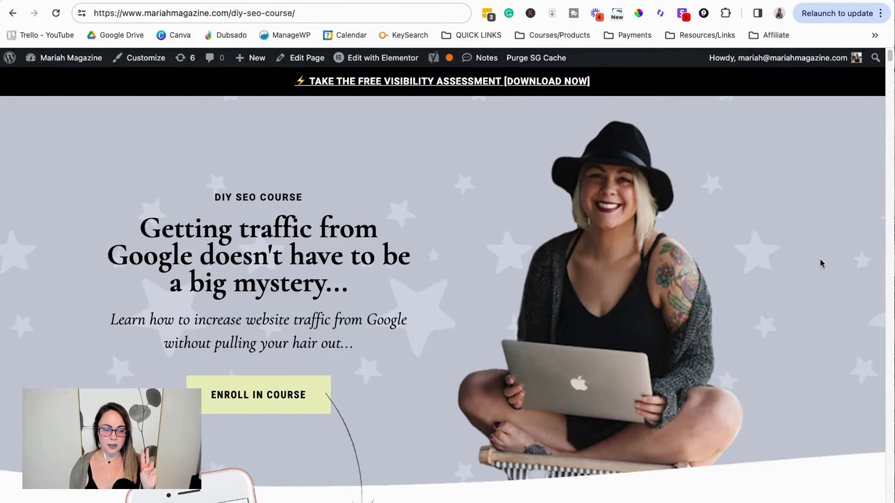
scroll(818, 261, "down", 3)
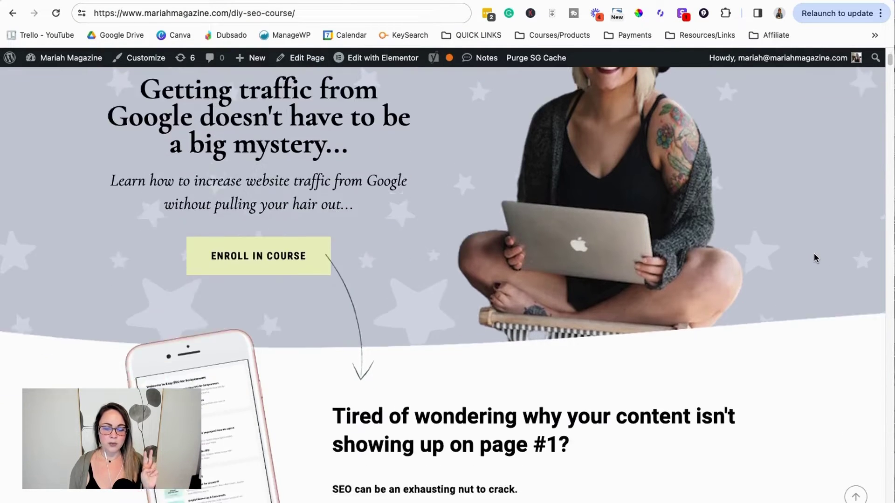
scroll(814, 254, "down", 5)
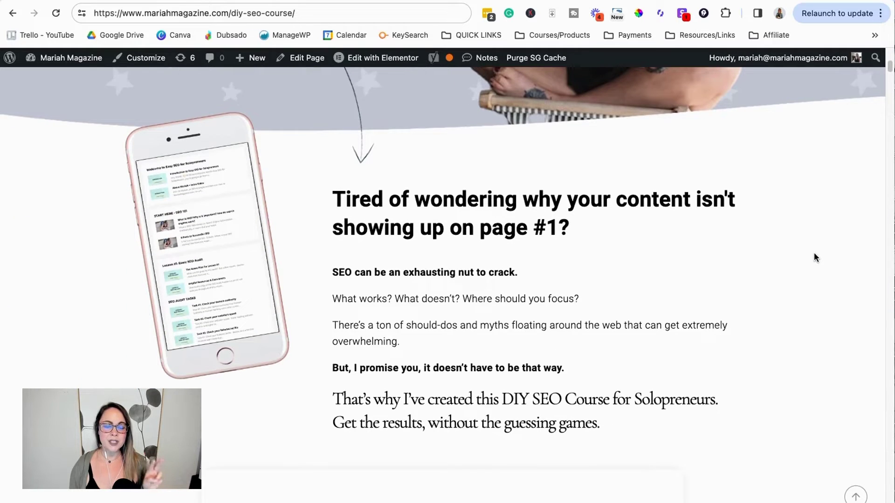
scroll(813, 258, "up", 1)
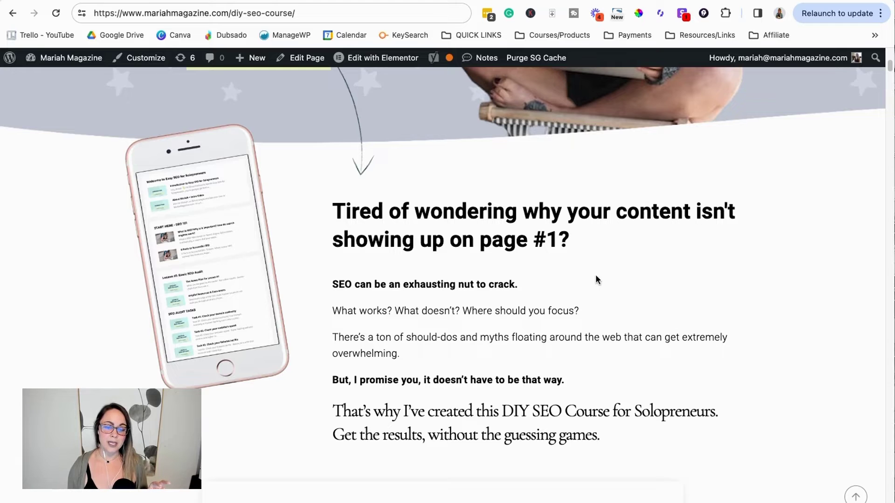
scroll(596, 276, "up", 6)
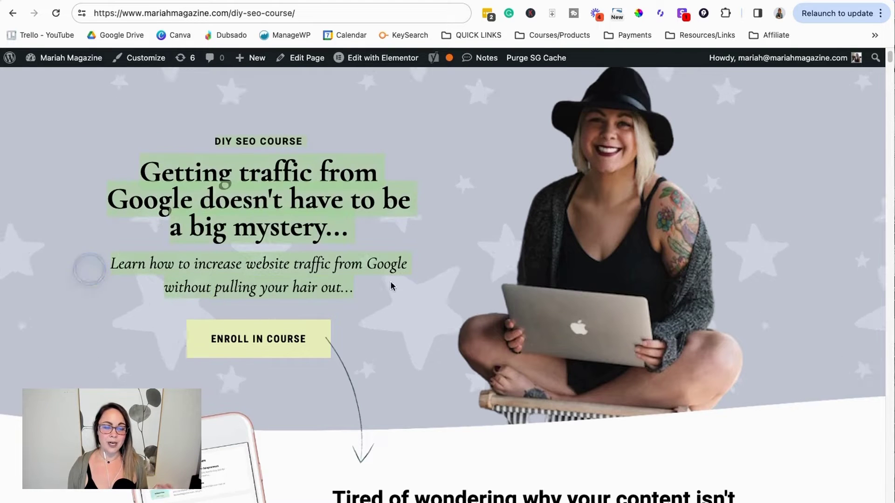
scroll(668, 290, "down", 2)
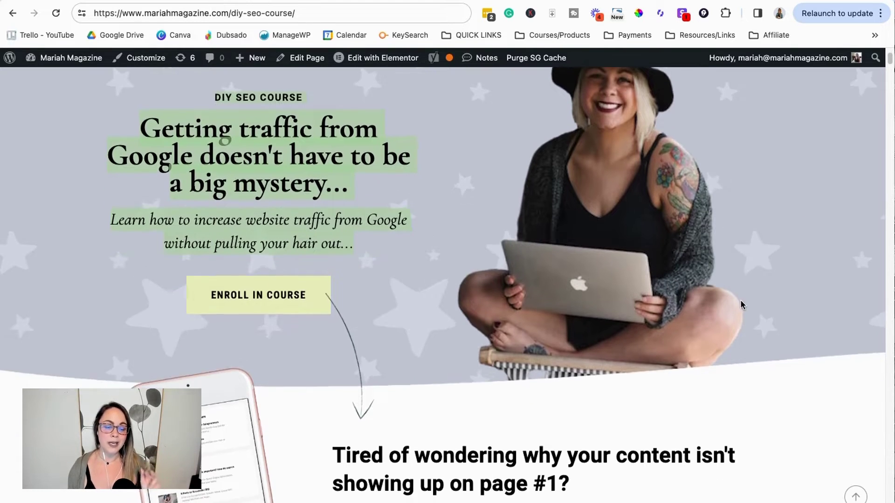
scroll(750, 307, "down", 1)
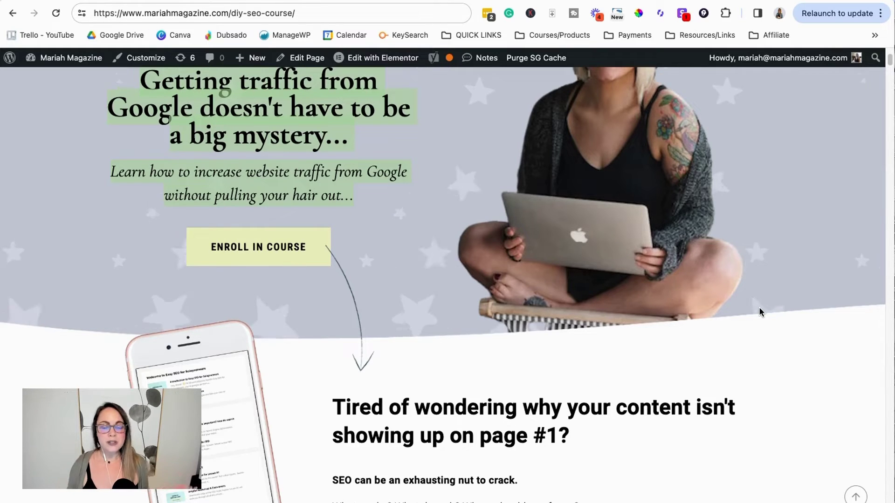
scroll(791, 256, "down", 1)
scroll(790, 256, "down", 3)
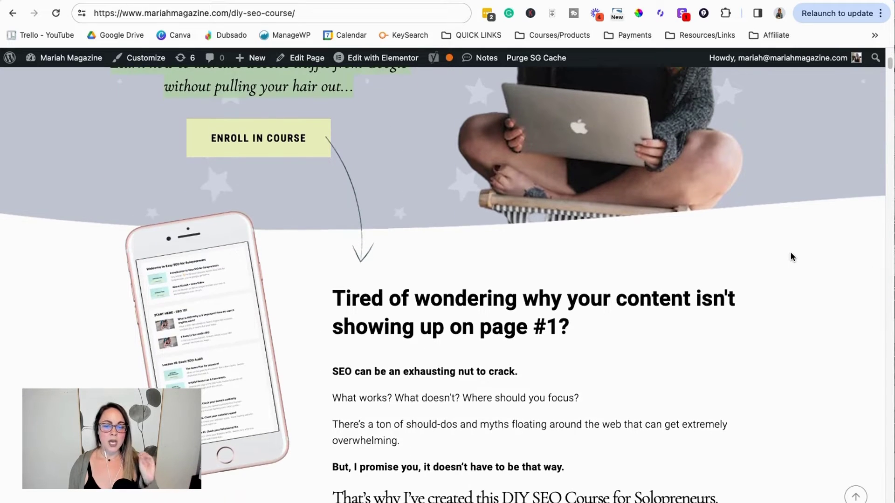
scroll(790, 257, "down", 2)
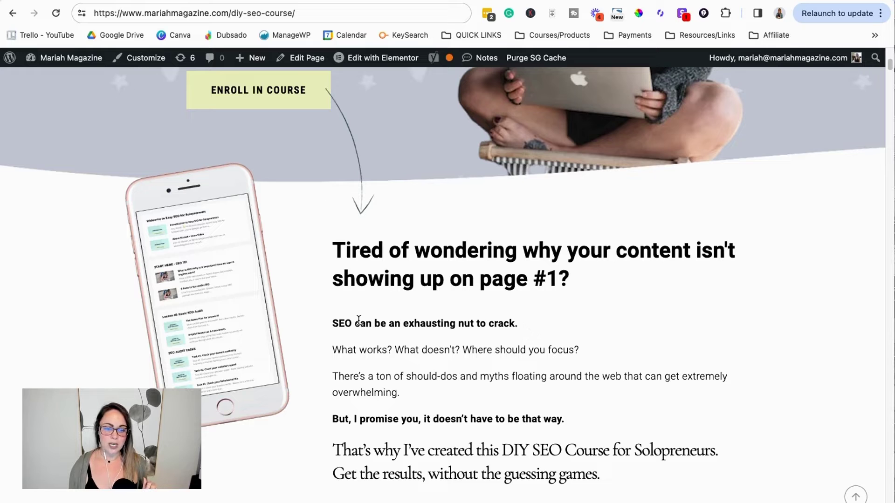
left_click_drag(367, 322, 536, 345)
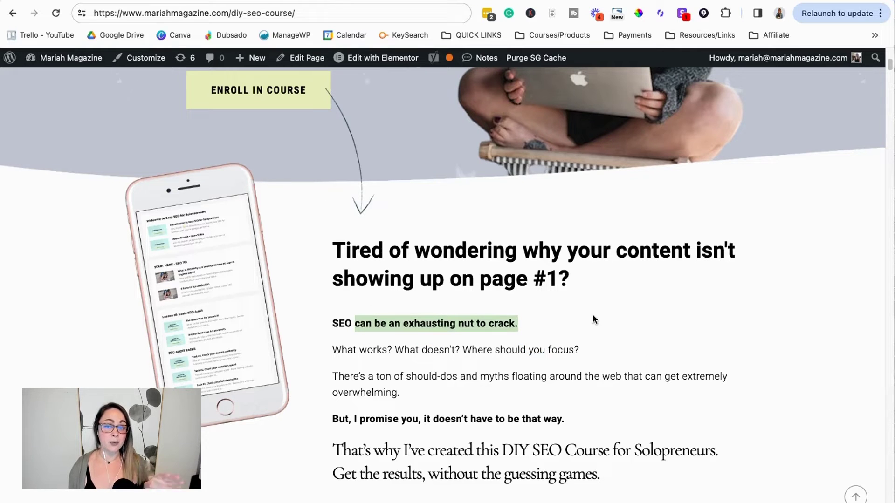
- Highlight the DIY SEO COURSE heading and the /diy-seo-course/ slug in the address
scroll(633, 314, "down", 1)
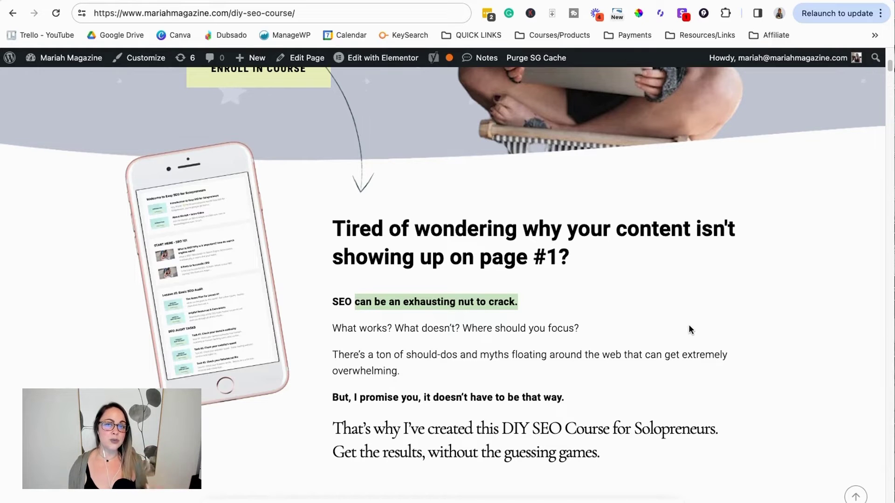
scroll(744, 323, "down", 1)
scroll(744, 321, "up", 1)
scroll(743, 324, "up", 10)
left_click(224, 193)
left_click_drag(224, 193, 317, 200)
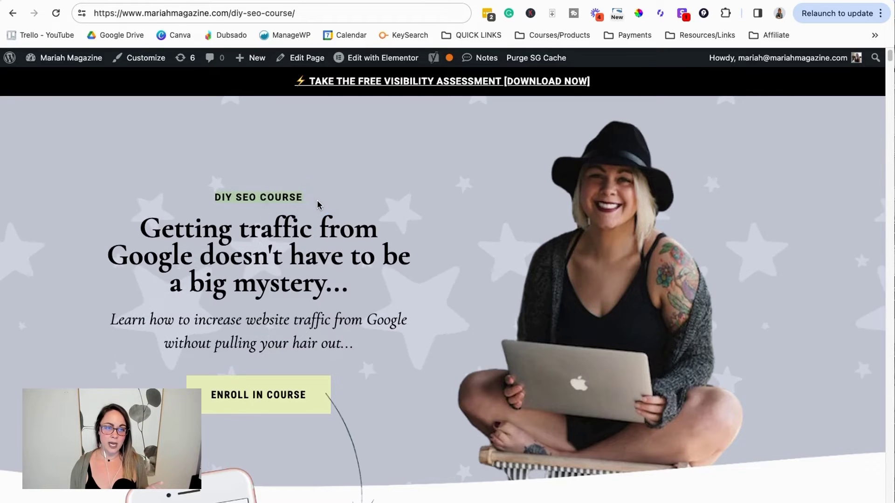
left_click_drag(321, 13, 230, 13)
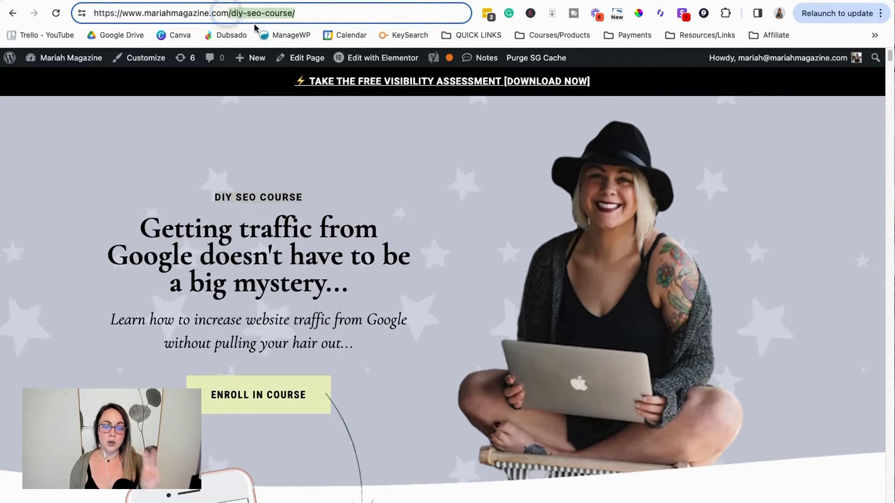
- Highlight the keyword in the course explainer heading further down the page
scroll(669, 227, "down", 3)
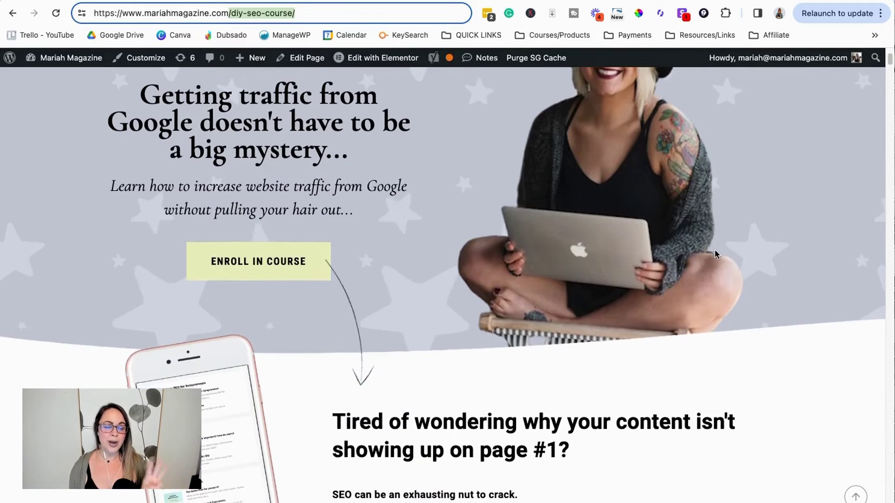
scroll(720, 248, "down", 1)
scroll(721, 245, "down", 2)
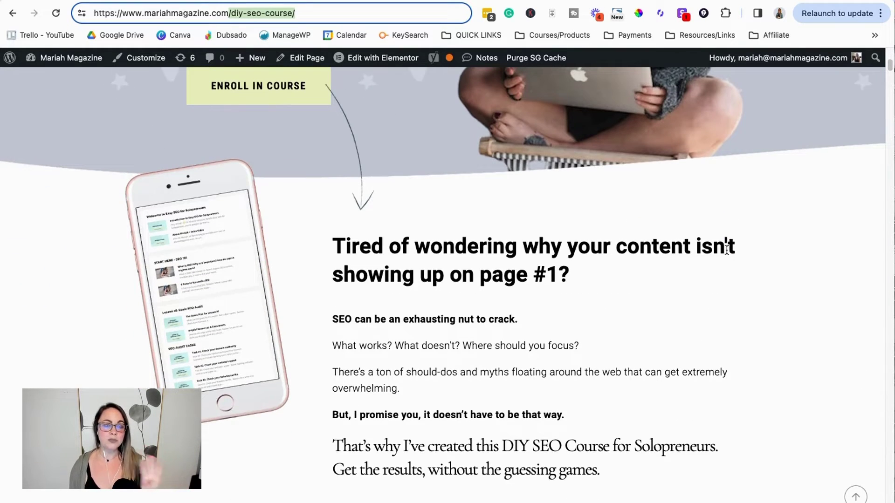
scroll(727, 252, "down", 18)
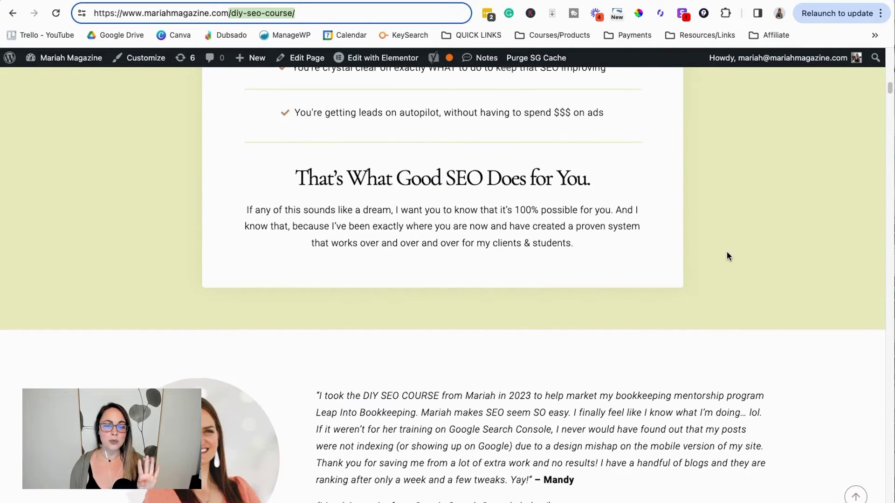
scroll(727, 256, "down", 3)
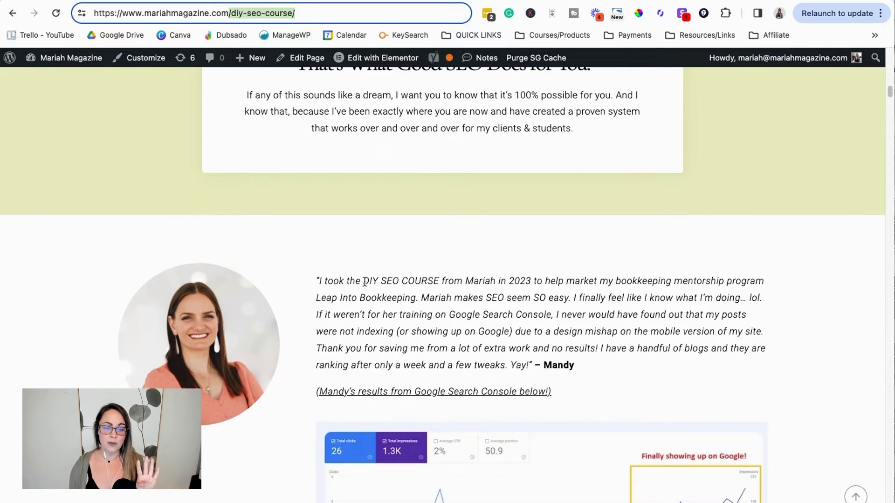
left_click_drag(364, 282, 440, 283)
scroll(727, 322, "down", 6)
scroll(727, 322, "down", 20)
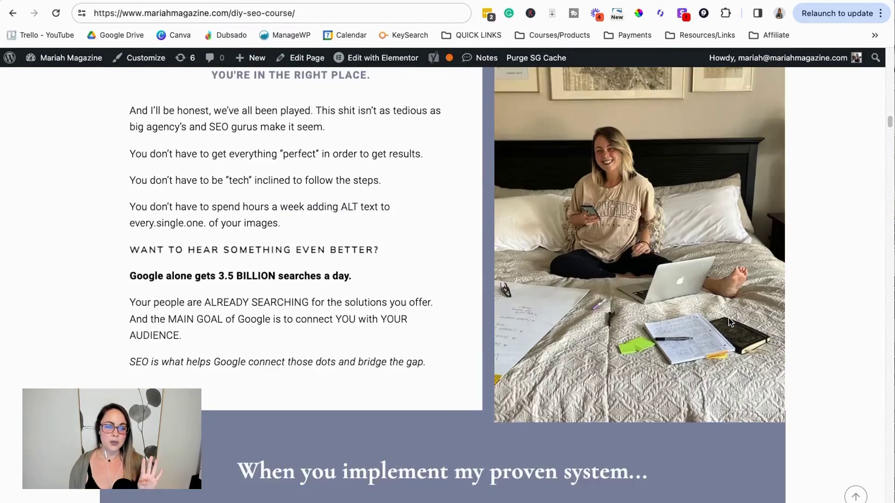
scroll(727, 319, "down", 12)
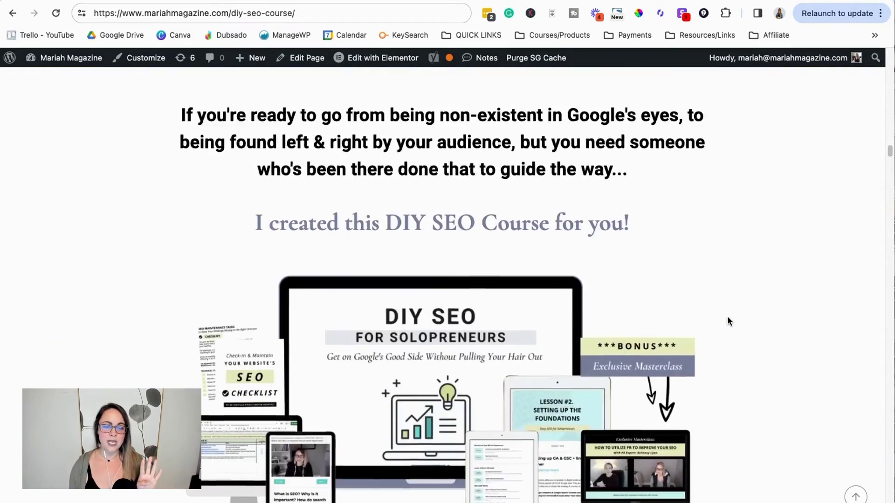
scroll(728, 321, "down", 15)
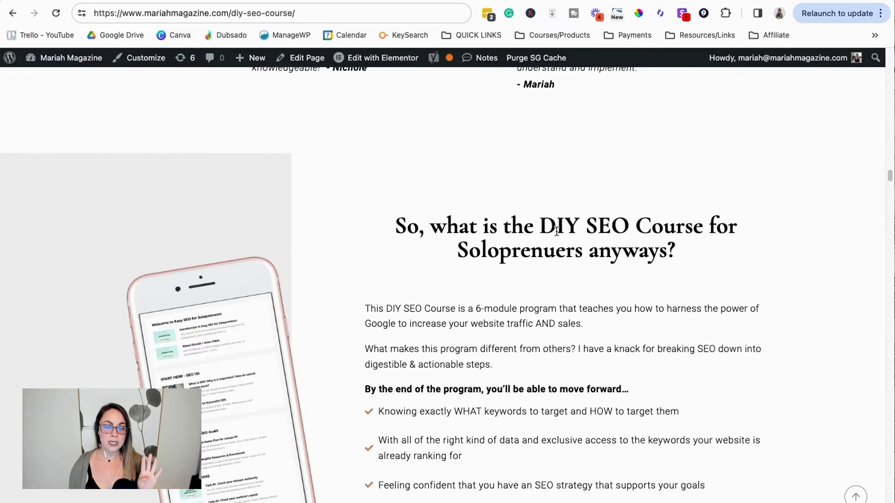
left_click_drag(555, 230, 666, 242)
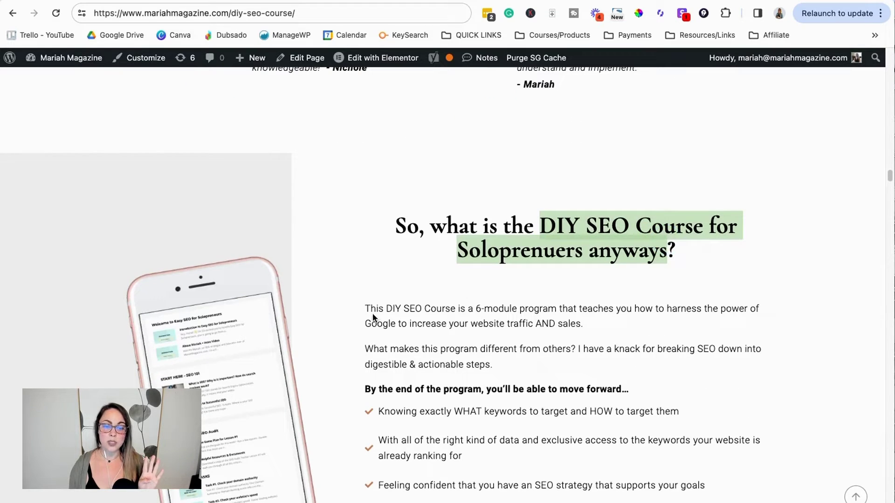
left_click_drag(385, 308, 448, 321)
left_click(582, 350)
- Highlight DIY SEO Course in the shop owner's testimonial
scroll(721, 358, "down", 6)
scroll(721, 353, "down", 7)
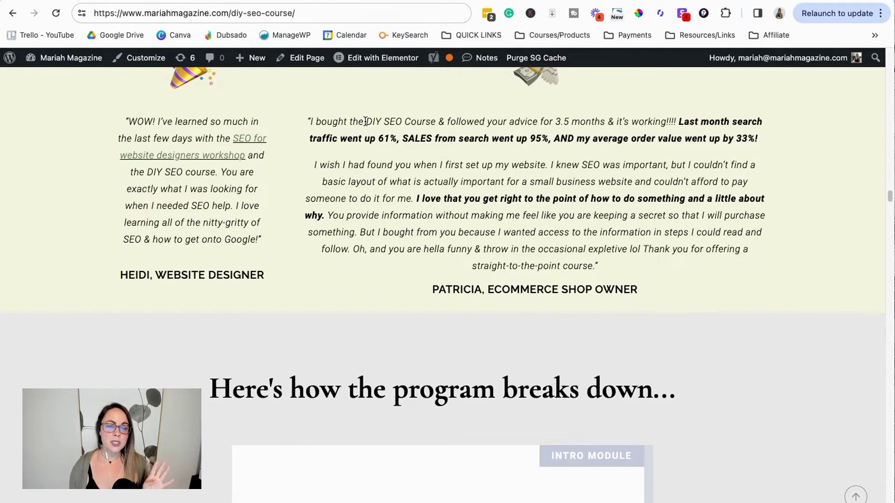
left_click_drag(365, 121, 435, 123)
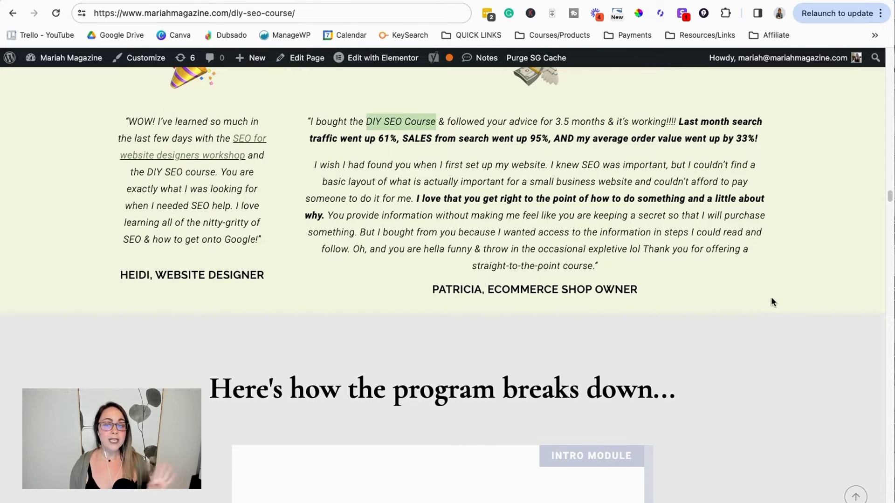
scroll(803, 298, "down", 2)
left_click_drag(888, 202, 886, 66)
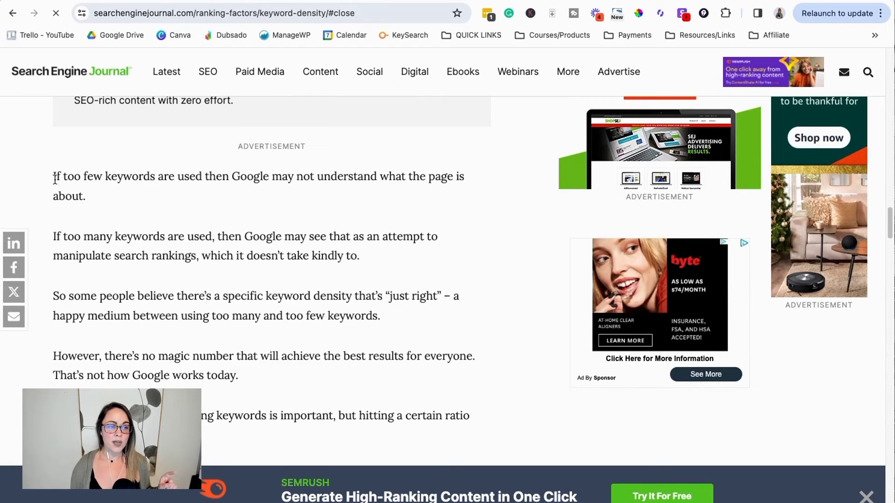
- Highlight the paragraphs on too few and too many keywords, and the just-right density sentence
left_click_drag(53, 177, 226, 204)
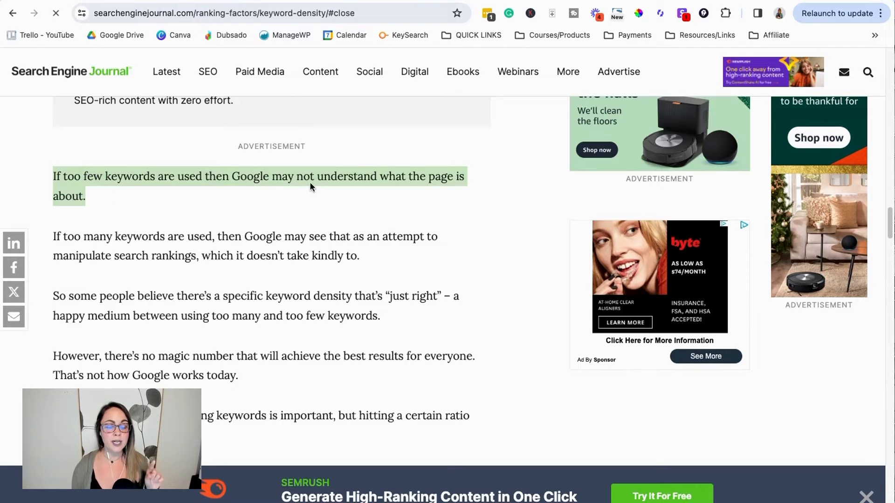
left_click_drag(67, 237, 368, 259)
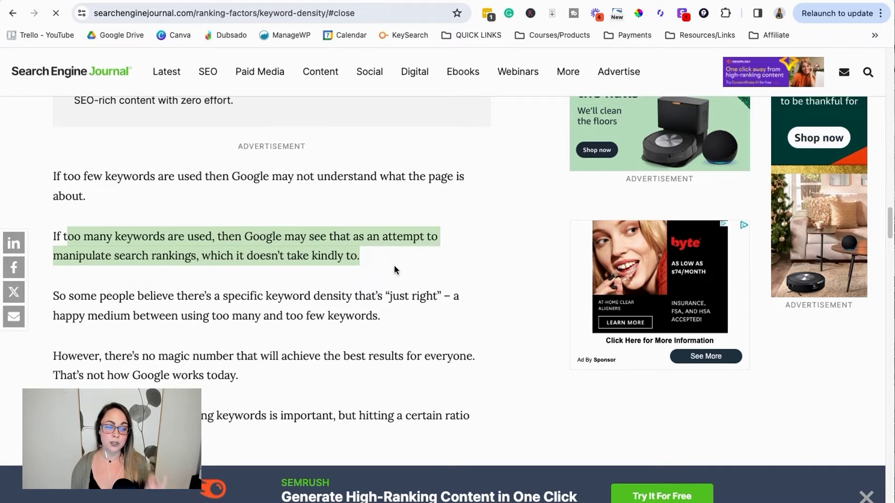
left_click_drag(390, 312, 334, 296)
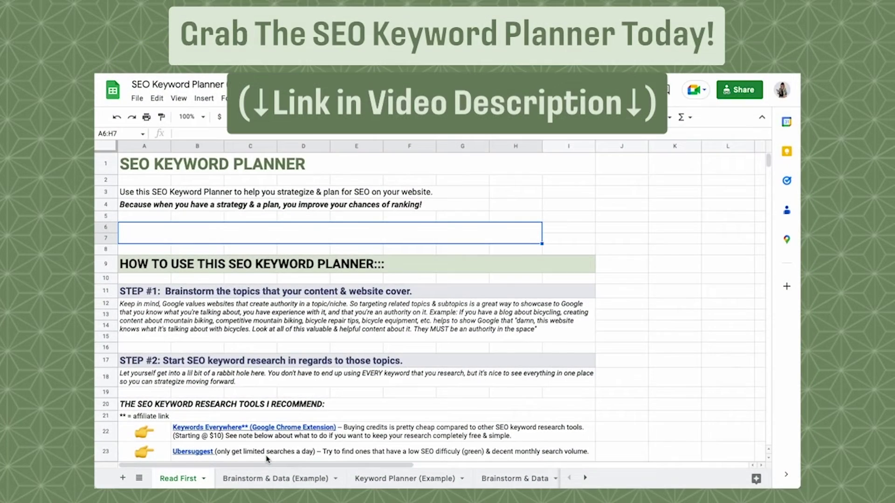
- View the example and blank Brainstorm & Data and Keyword Planner sheets, then the Read First sheet
left_click(263, 483)
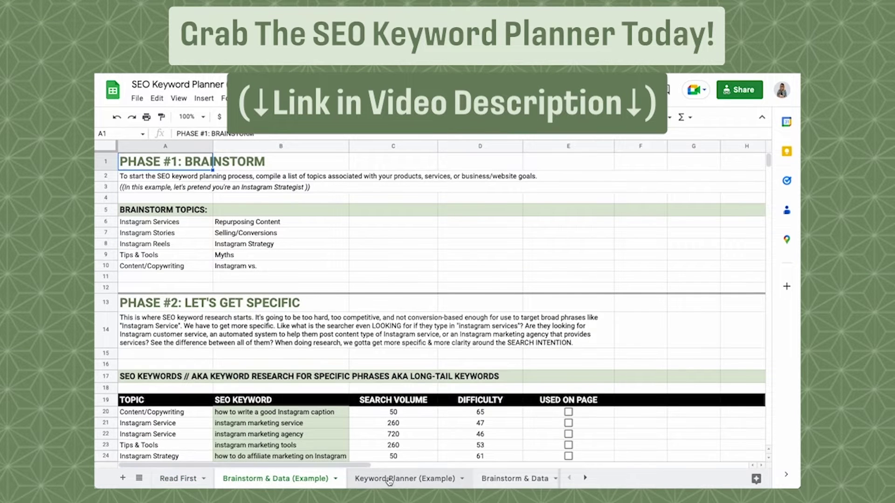
left_click(396, 479)
left_click(498, 479)
left_click(536, 479)
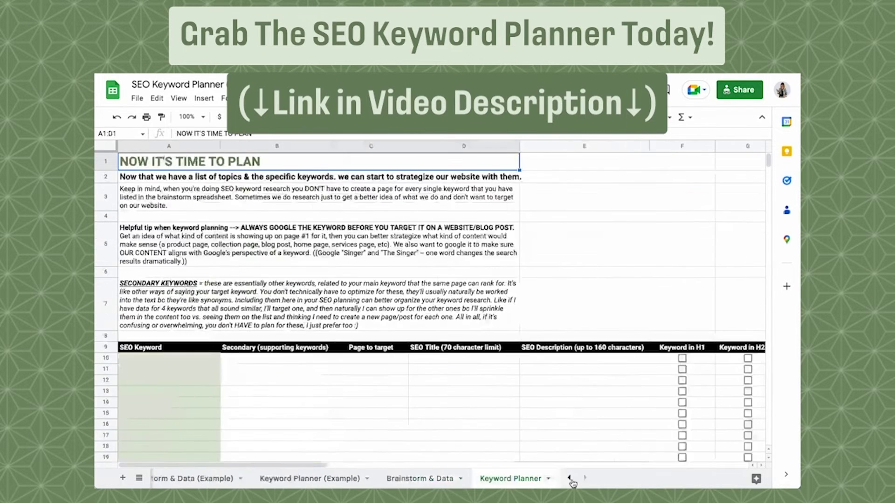
left_click(568, 477)
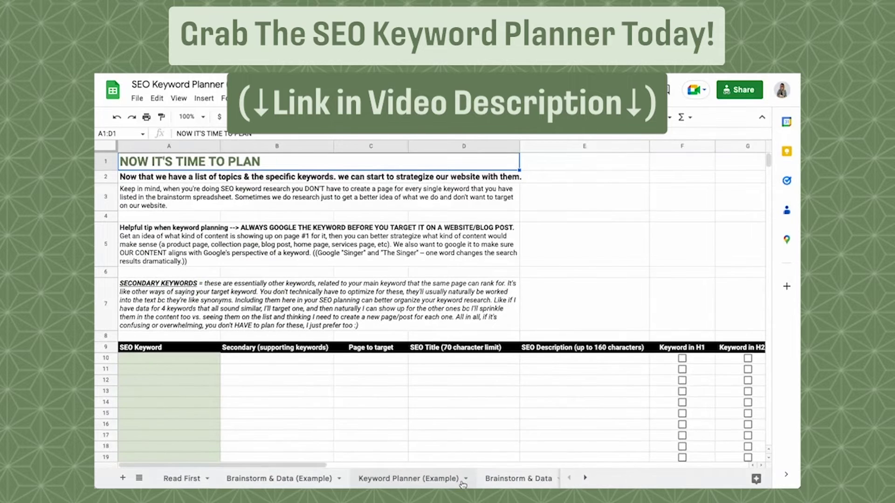
left_click(187, 480)
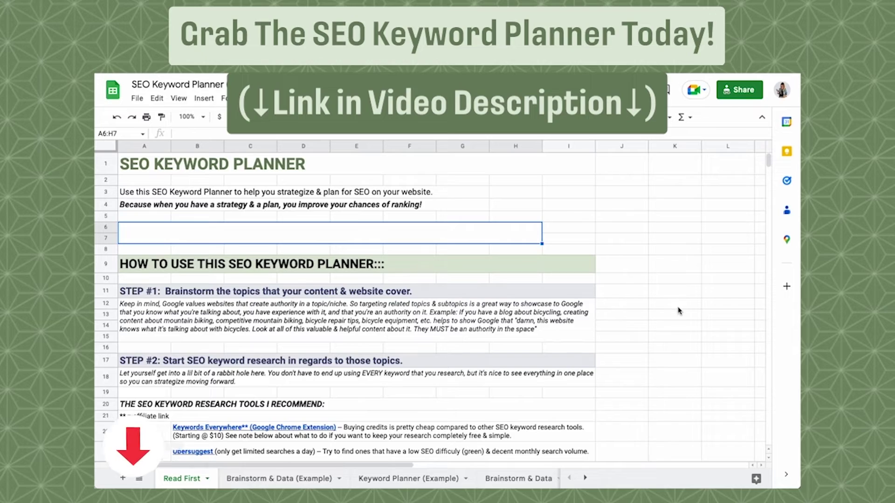
scroll(678, 311, "down", 10)
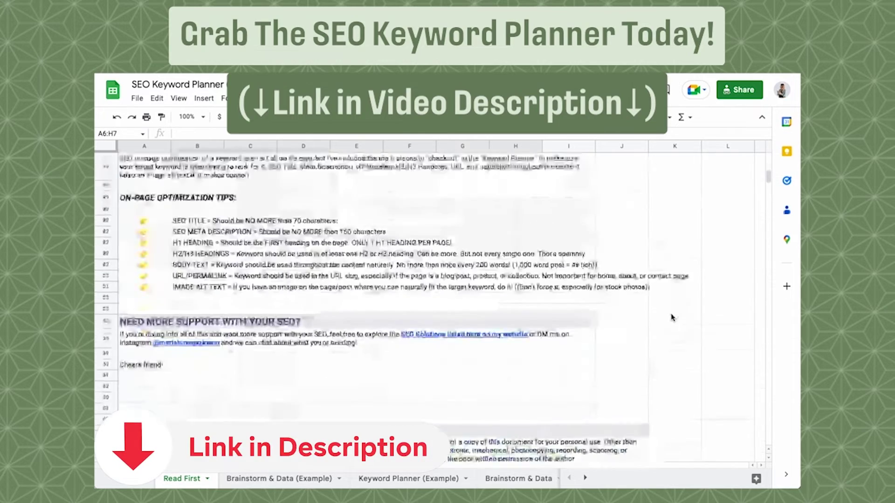
scroll(667, 316, "up", 10)
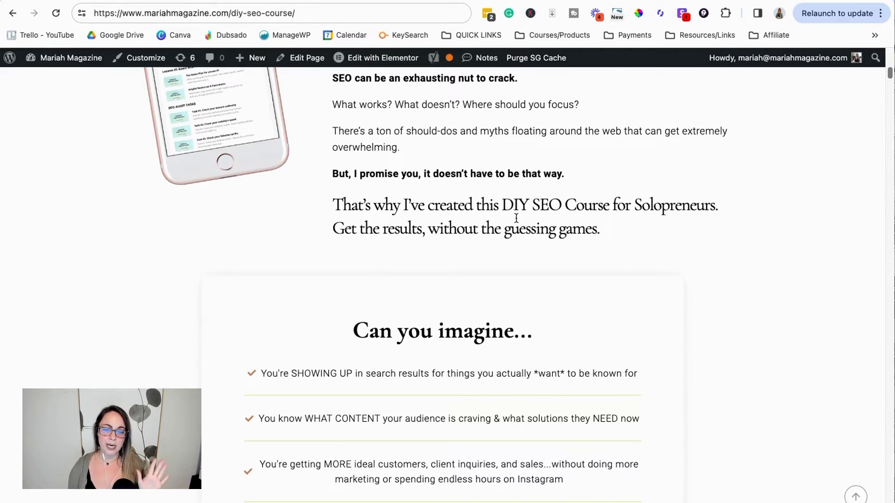
- Highlight DIY SEO Course in the serif headline and the course heading
left_click_drag(501, 207, 611, 211)
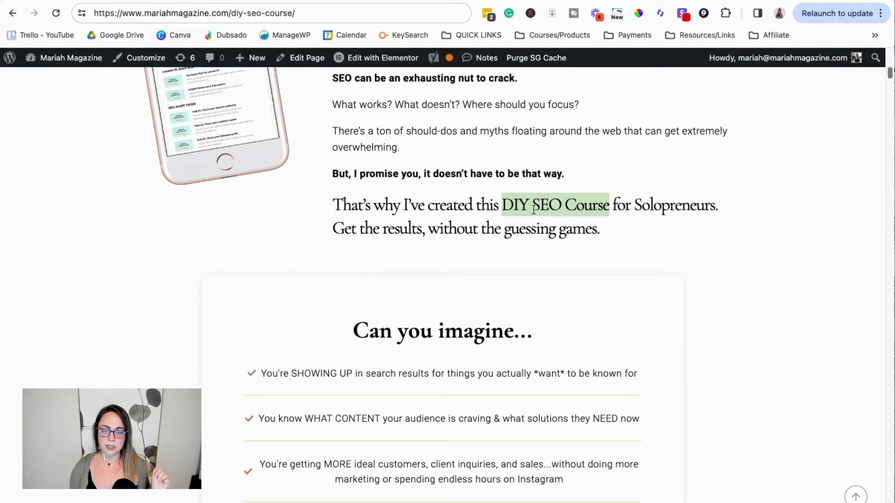
scroll(685, 323, "down", 15)
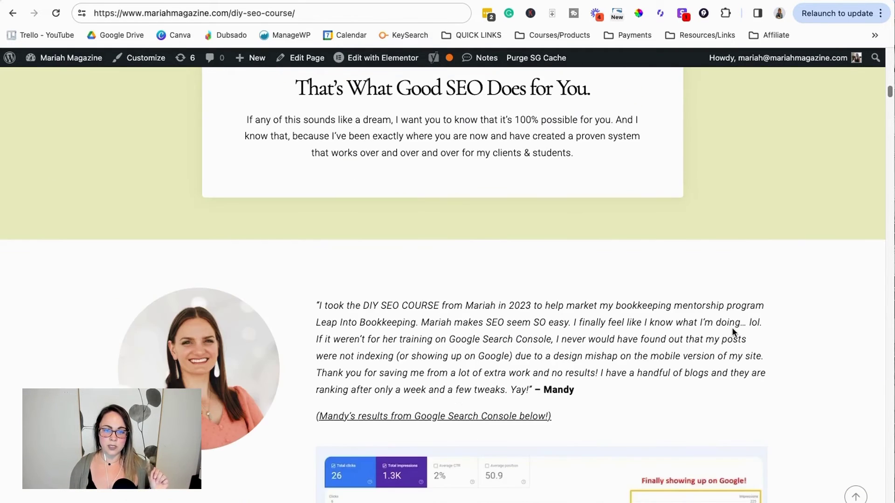
scroll(734, 331, "down", 10)
scroll(423, 259, "up", 2)
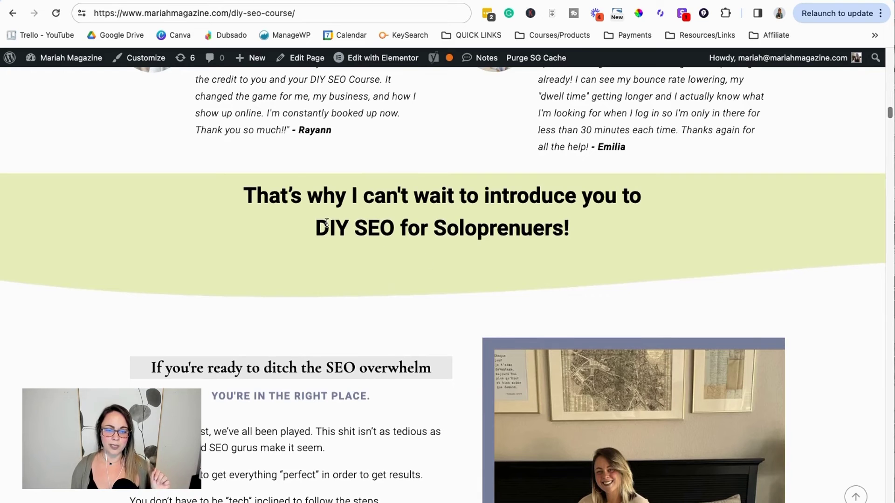
scroll(352, 277, "down", 20)
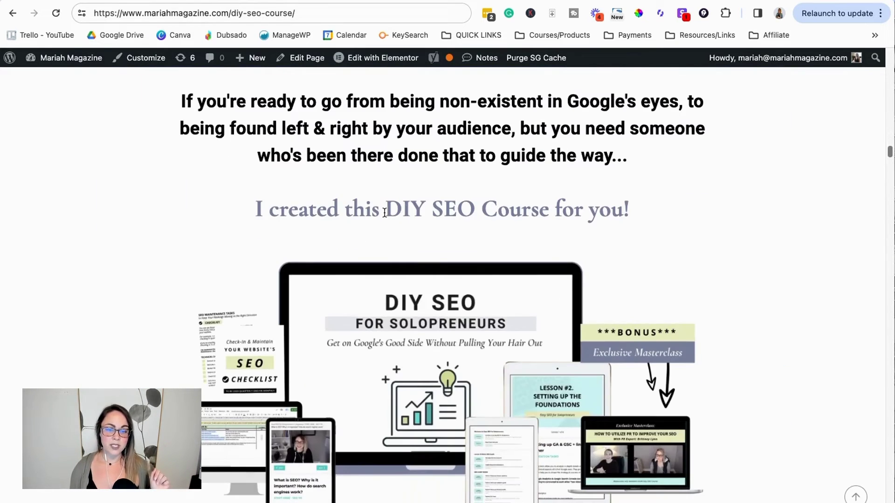
left_click_drag(384, 213, 549, 210)
- Highlight the keyword in the next headings, including the program breakdown heading, then scroll back up
scroll(672, 303, "down", 6)
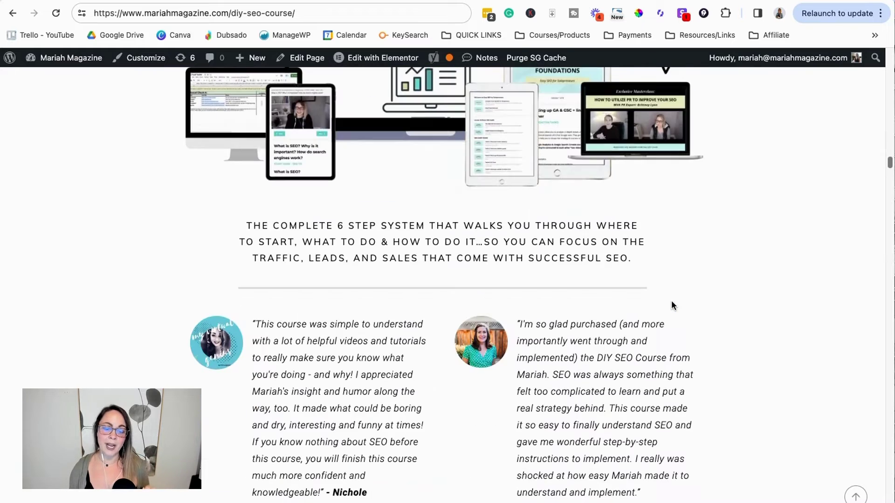
scroll(671, 306, "down", 5)
scroll(671, 305, "down", 3)
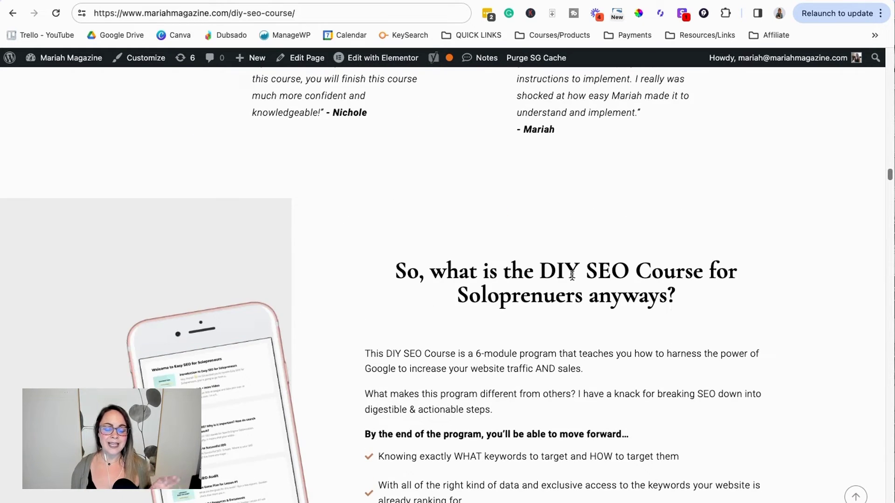
left_click_drag(542, 278, 703, 270)
scroll(671, 308, "down", 10)
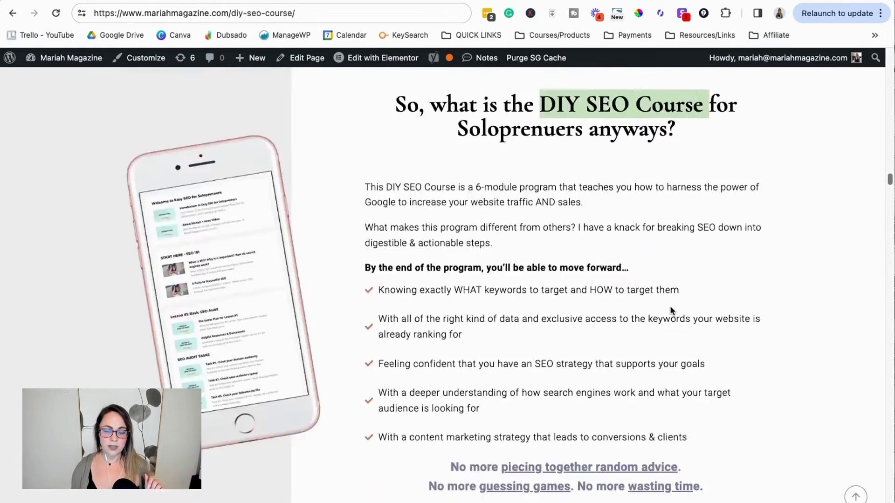
scroll(669, 305, "down", 10)
left_click_drag(211, 140, 707, 137)
scroll(755, 315, "up", 5)
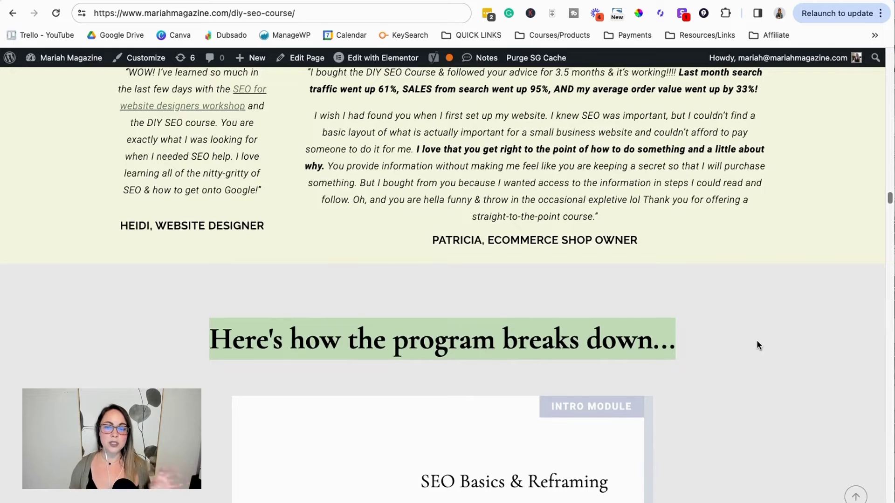
scroll(768, 259, "up", 15)
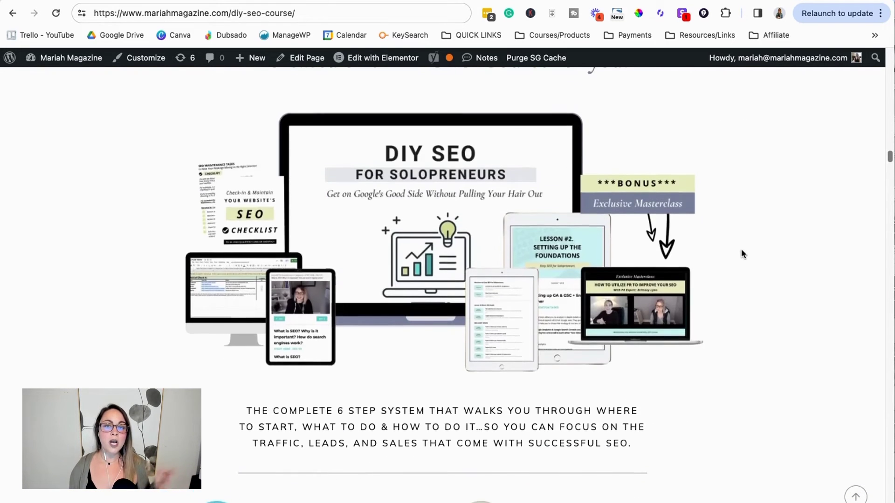
scroll(742, 254, "up", 1)
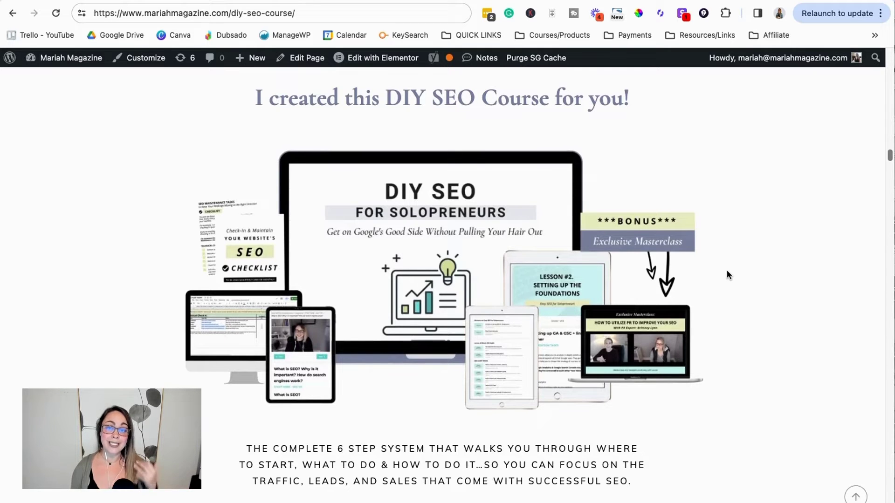
scroll(822, 262, "up", 10)
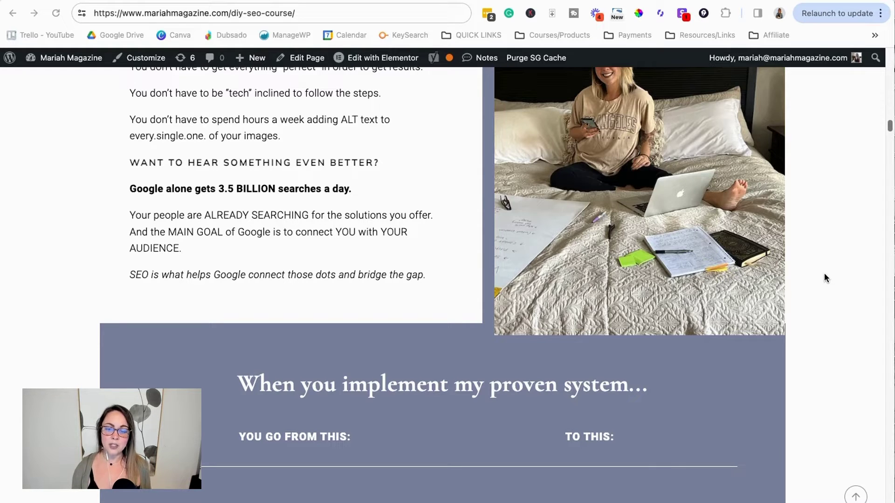
- Scroll up the course page until the 'Tired of wondering…' section is visible
scroll(824, 278, "up", 2)
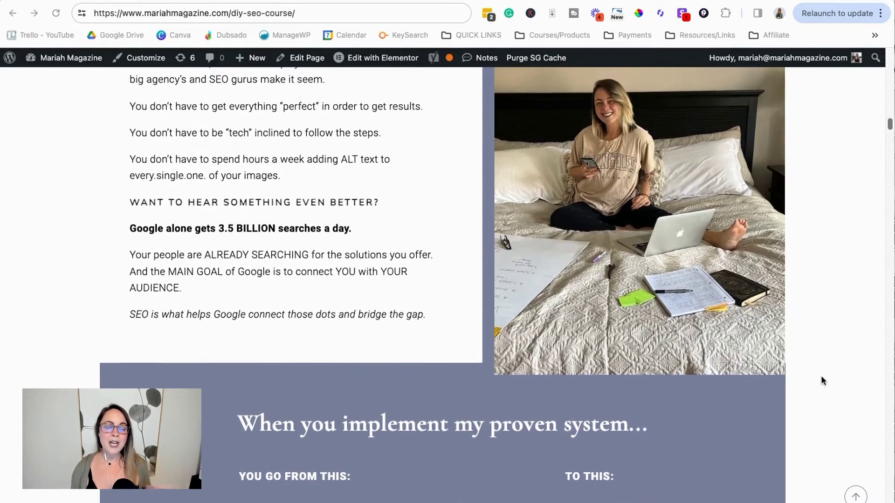
scroll(820, 377, "up", 1)
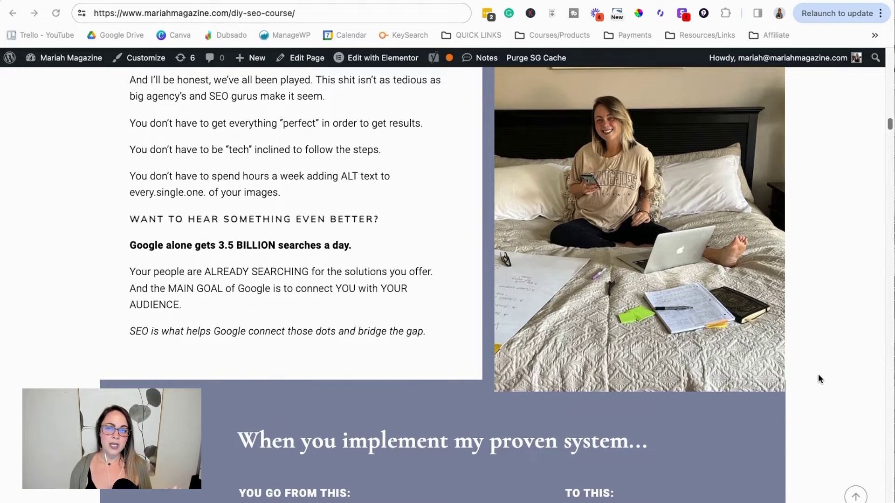
scroll(818, 375, "up", 5)
scroll(737, 385, "up", 20)
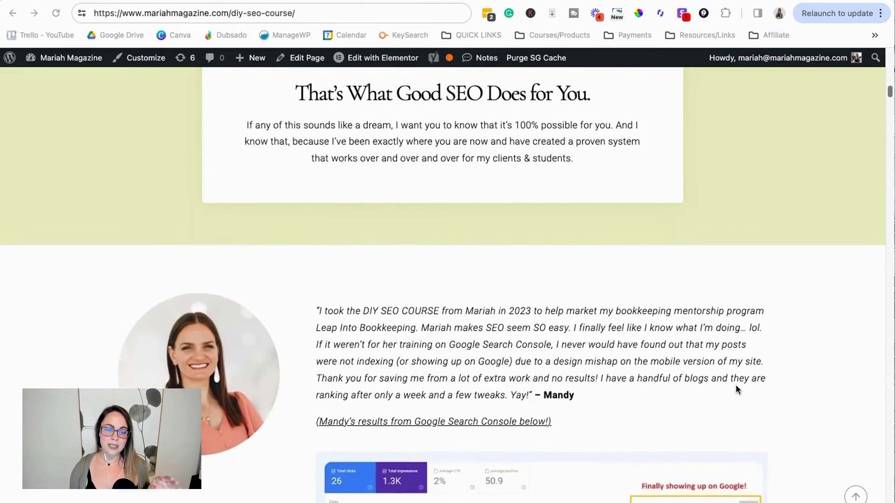
scroll(699, 375, "down", 3)
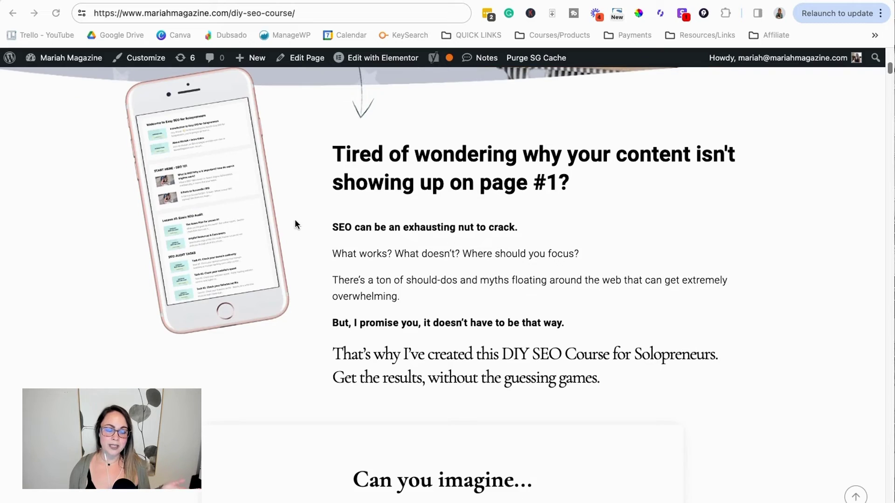
scroll(209, 191, "up", 2)
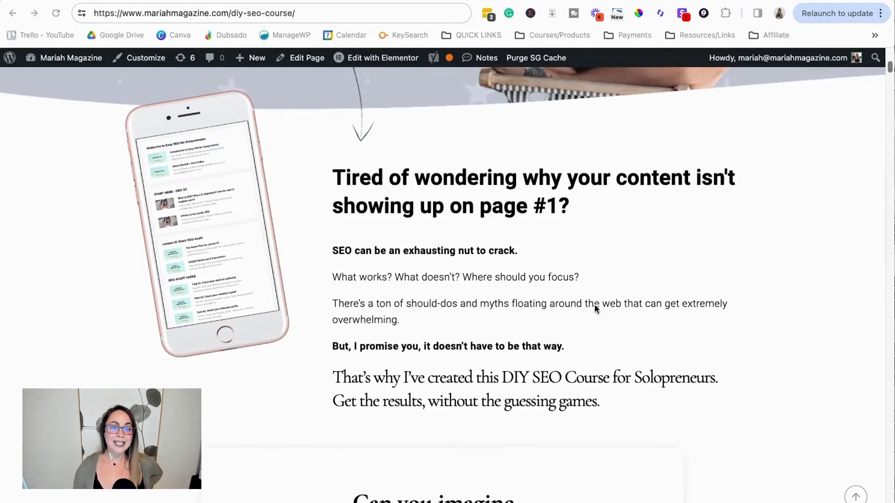
scroll(594, 304, "up", 4)
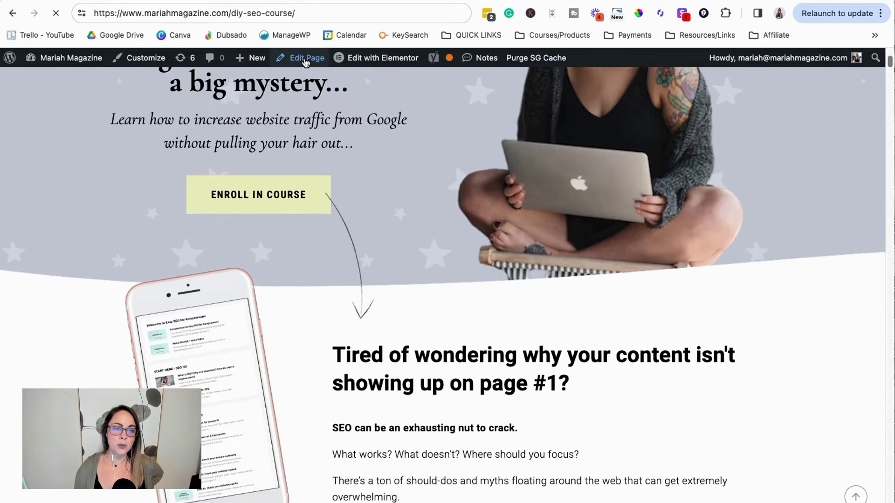
- Open the DIY SEO Course page in the block editor and scroll to the Yoast focus keyphrase box
left_click(304, 62)
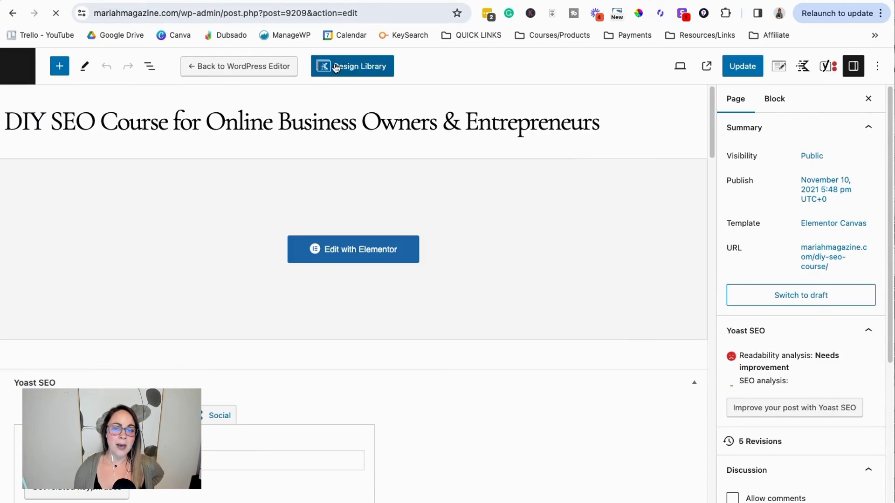
scroll(655, 290, "down", 5)
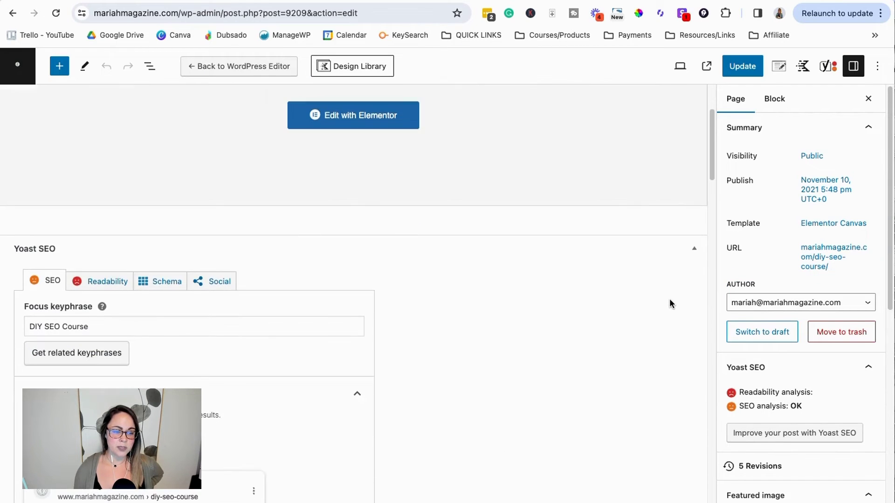
scroll(683, 305, "down", 2)
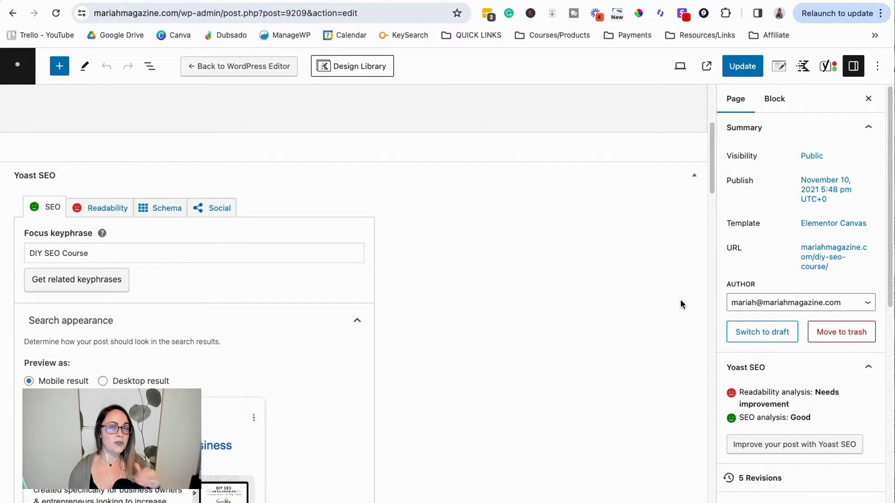
scroll(680, 298, "down", 5)
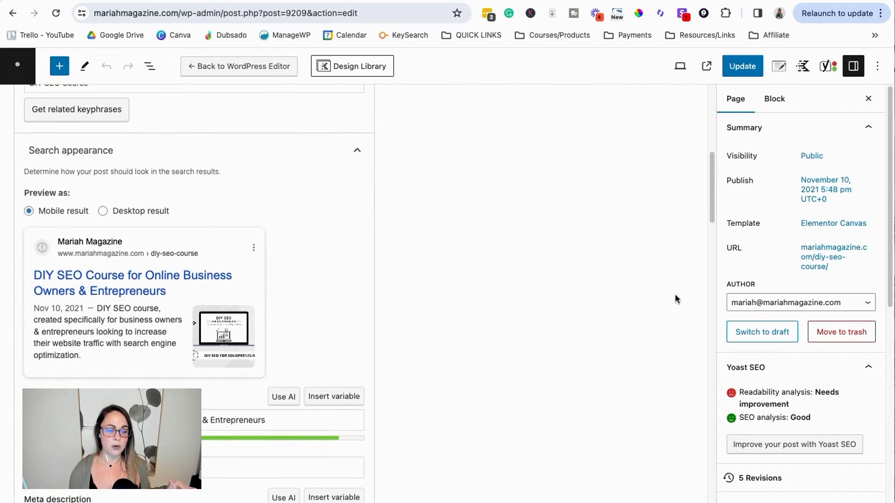
scroll(675, 298, "down", 5)
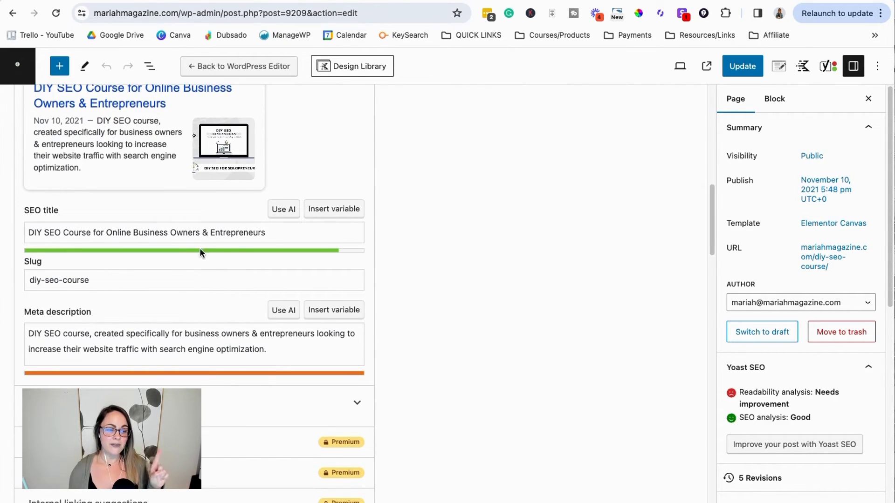
left_click(243, 232)
left_click(293, 230)
left_click_drag(292, 230, 49, 219)
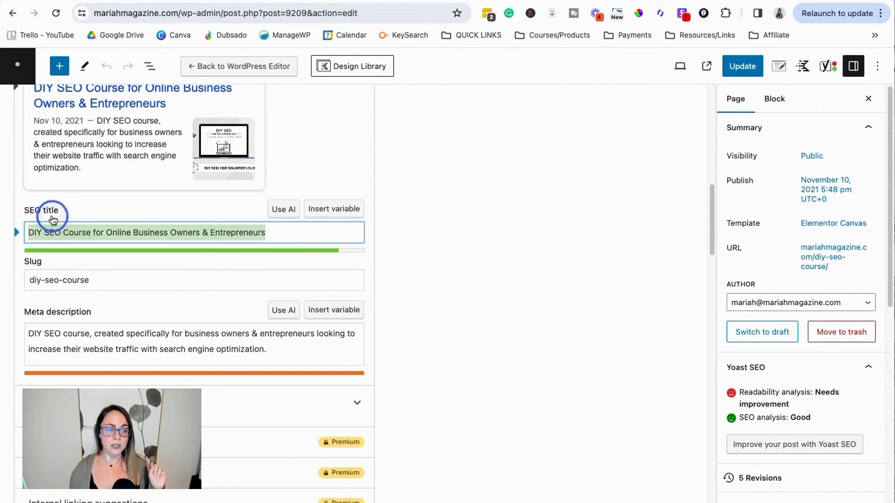
left_click_drag(291, 357, 20, 326)
left_click(435, 293)
left_click_drag(90, 231, 35, 234)
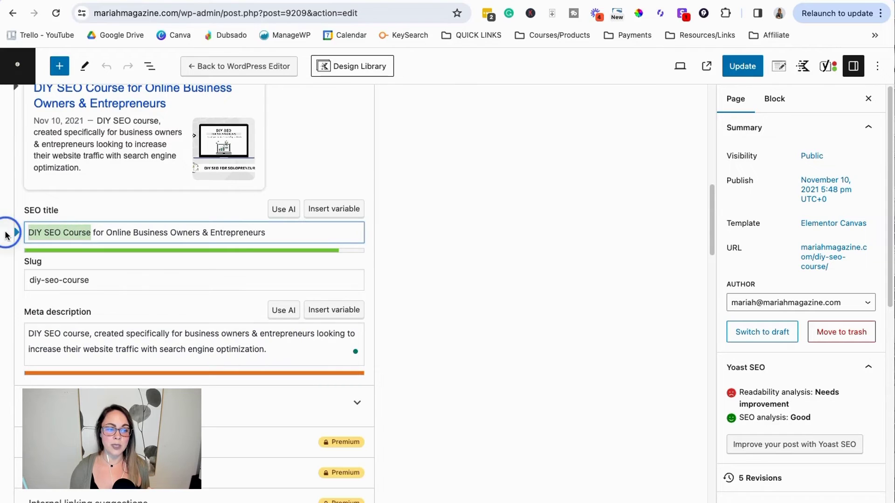
left_click_drag(91, 333, 27, 333)
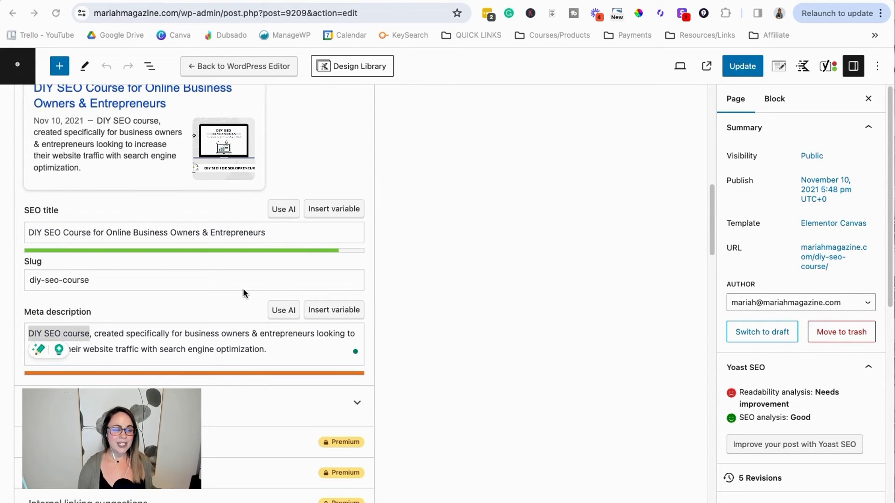
left_click_drag(92, 232, 24, 233)
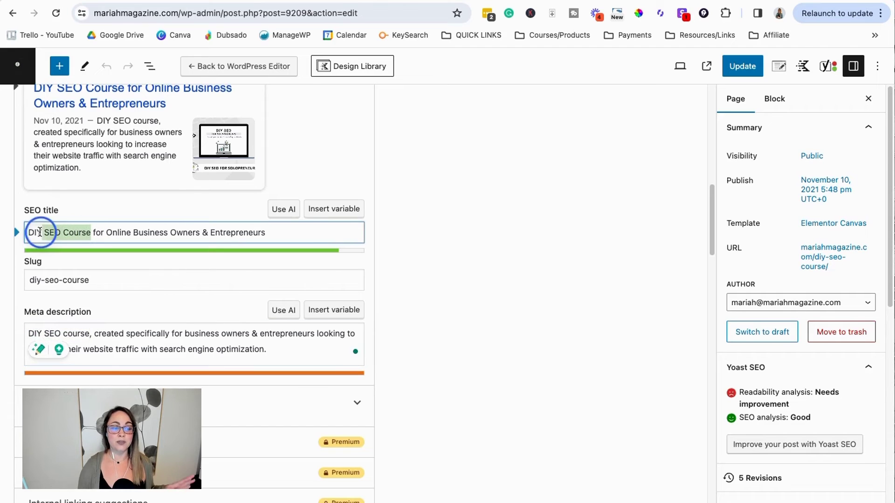
left_click_drag(93, 333, 27, 334)
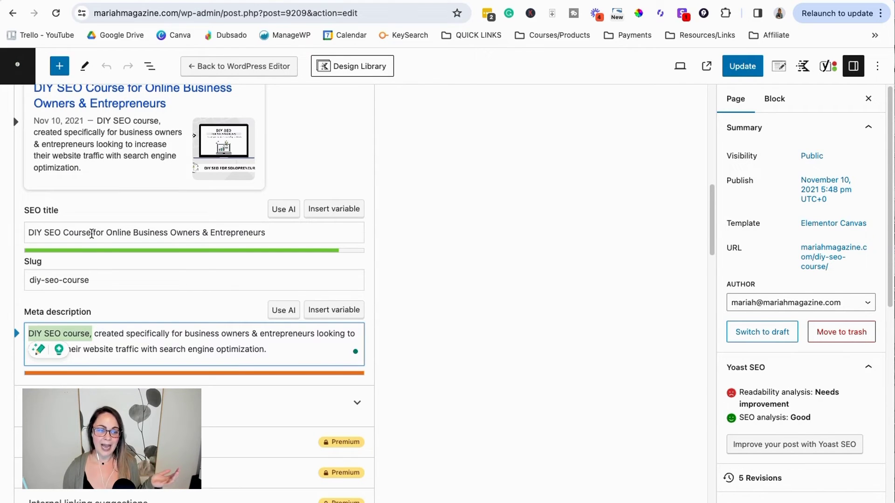
left_click(91, 233)
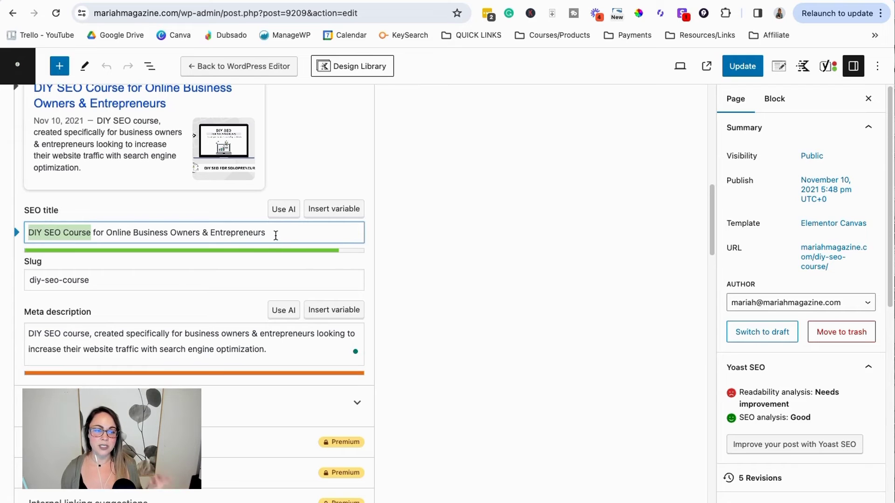
left_click_drag(276, 236, 3, 235)
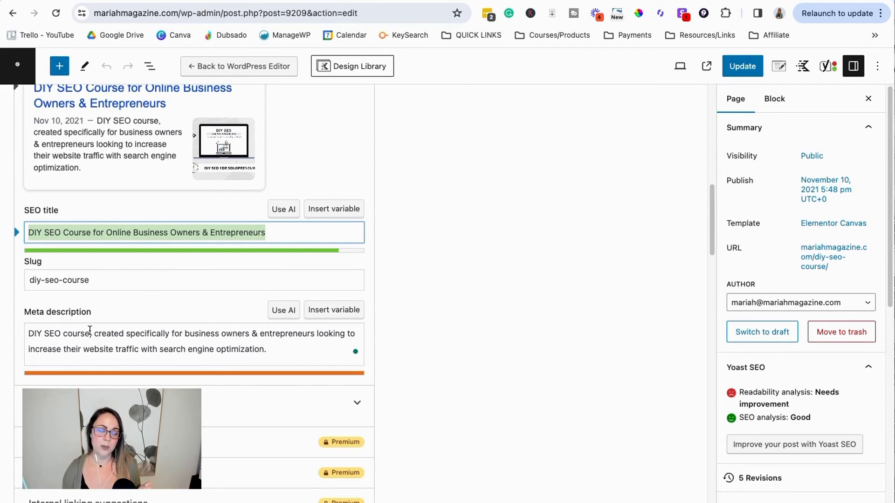
key("super+Tab")
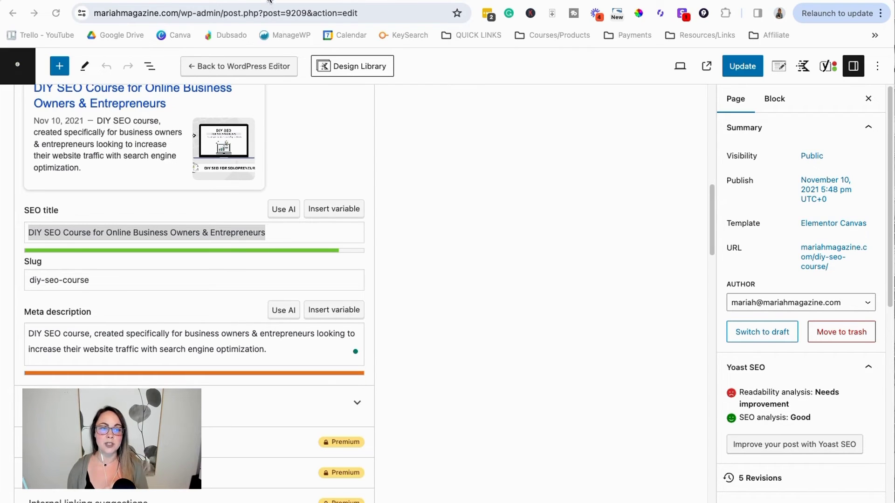
- From the homepage, follow the DIY SEO menu link to /diy-seo-course/, then go back
left_click(276, 3)
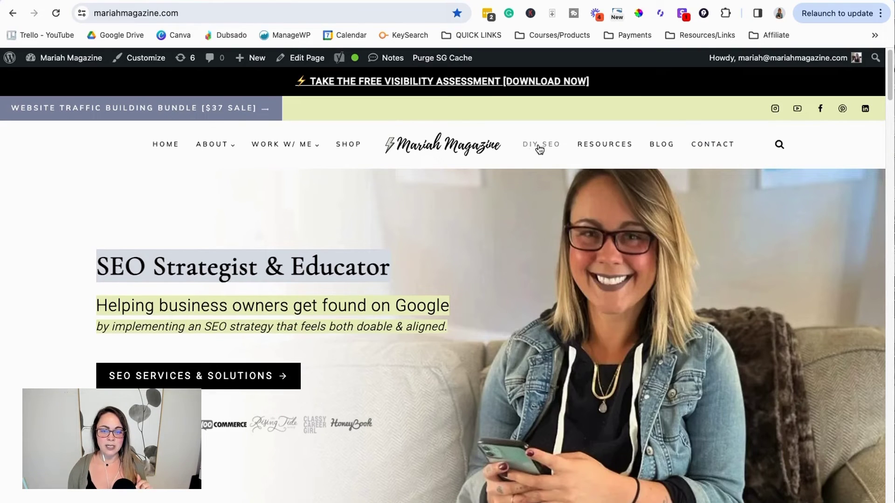
left_click(549, 149)
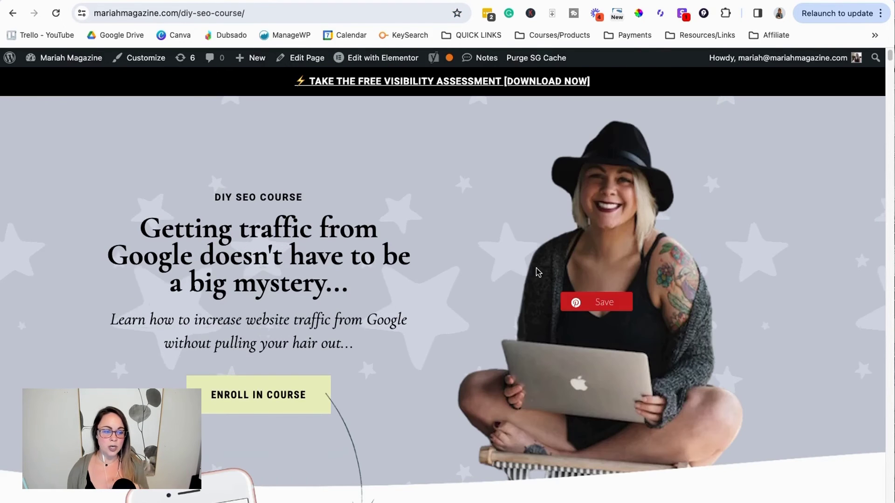
left_click(11, 18)
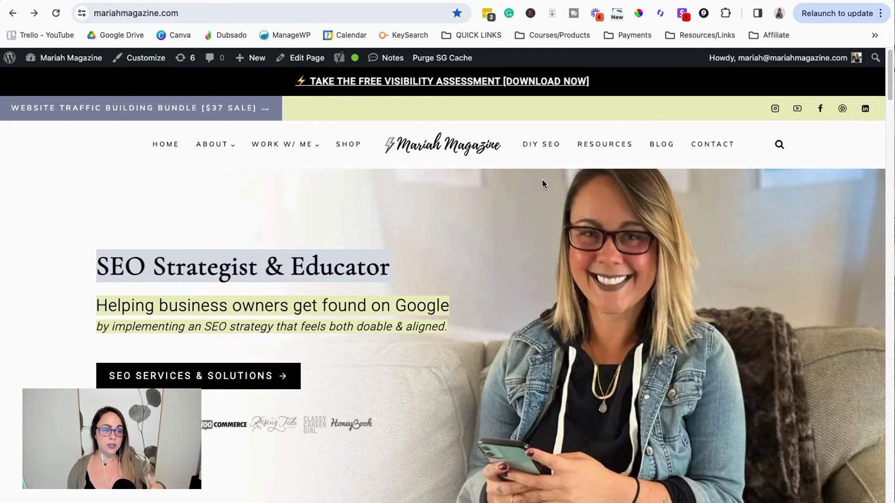
- Scroll down the homepage to the service cards and back up
scroll(582, 389, "down", 1)
scroll(582, 389, "down", 20)
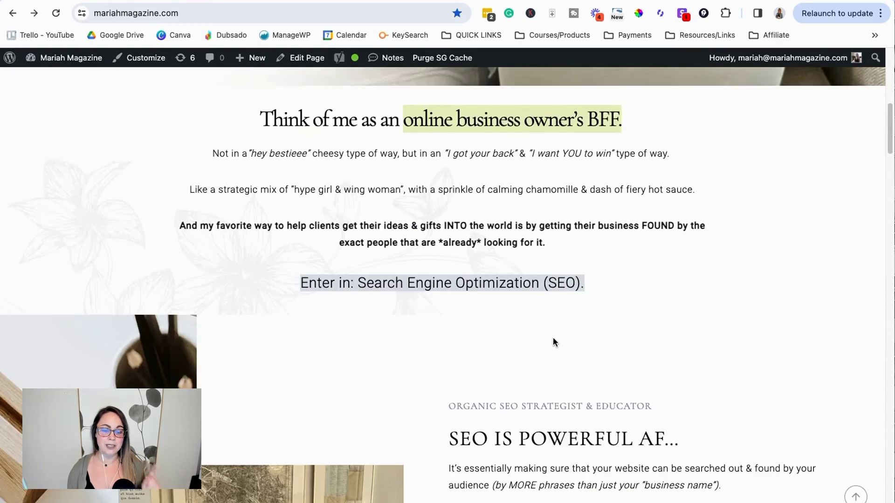
scroll(553, 342, "down", 9)
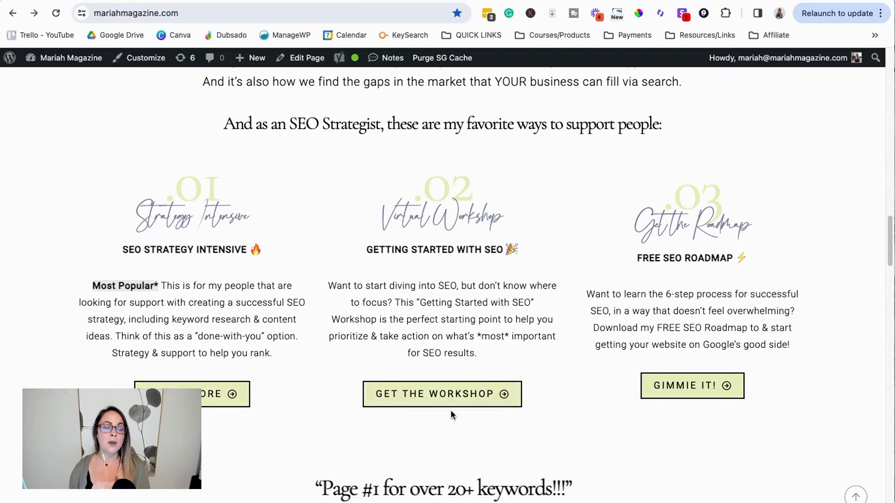
scroll(471, 379, "up", 10)
scroll(472, 382, "up", 10)
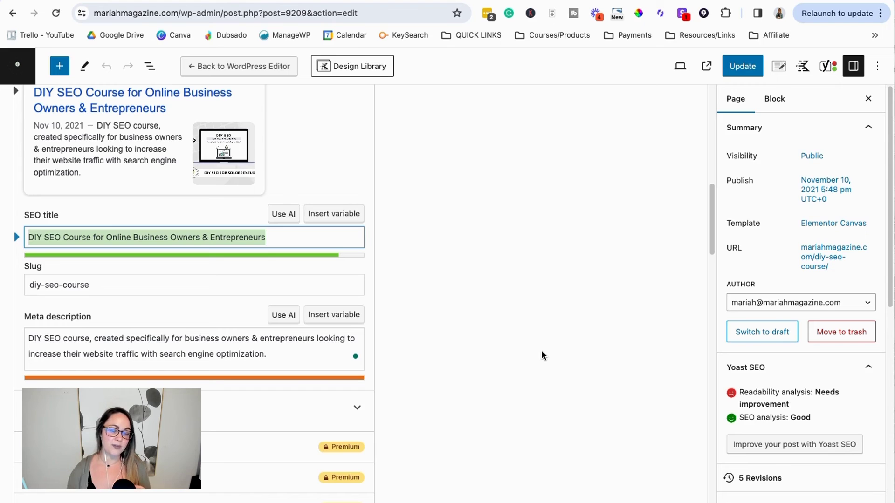
scroll(494, 270, "up", 2)
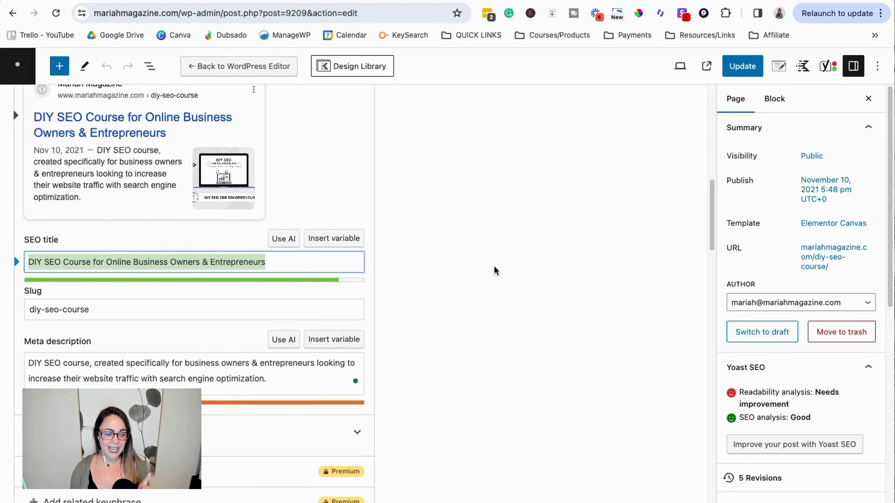
scroll(494, 270, "up", 10)
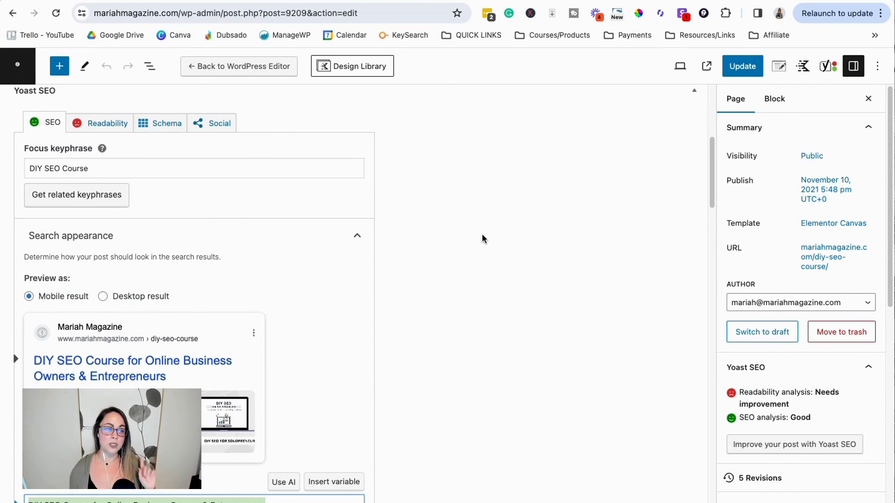
left_click(136, 169)
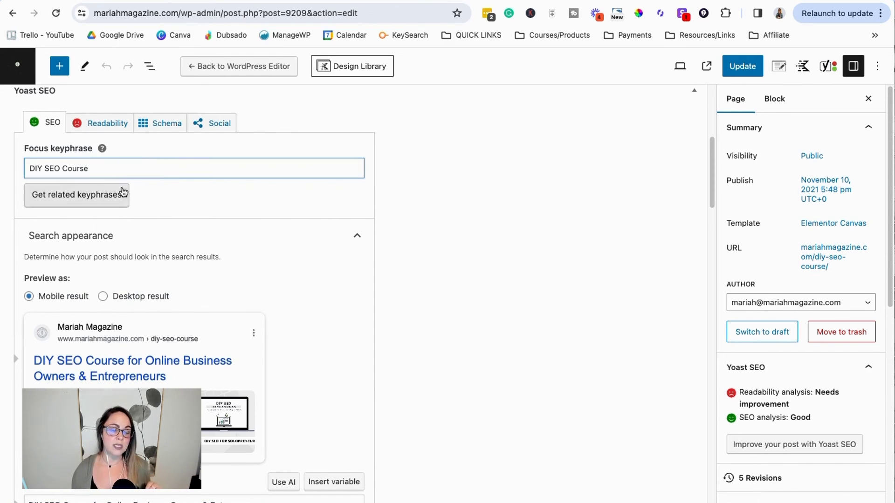
left_click_drag(105, 169, 24, 168)
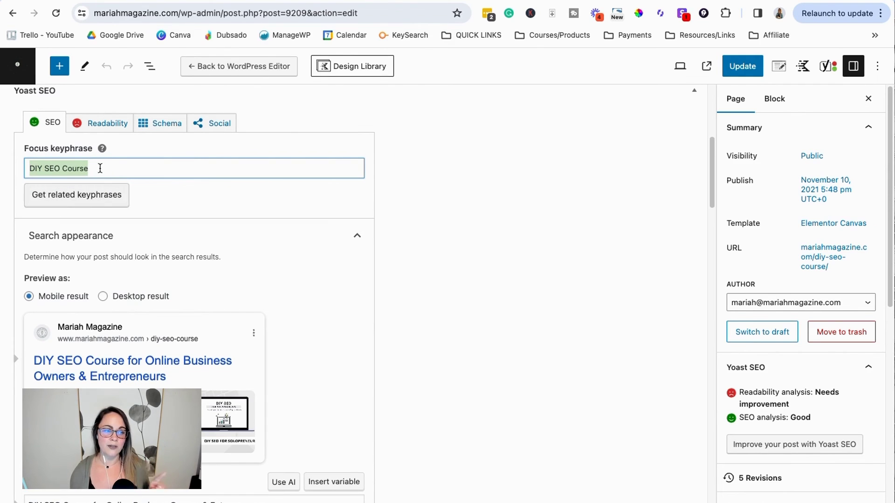
left_click(111, 169)
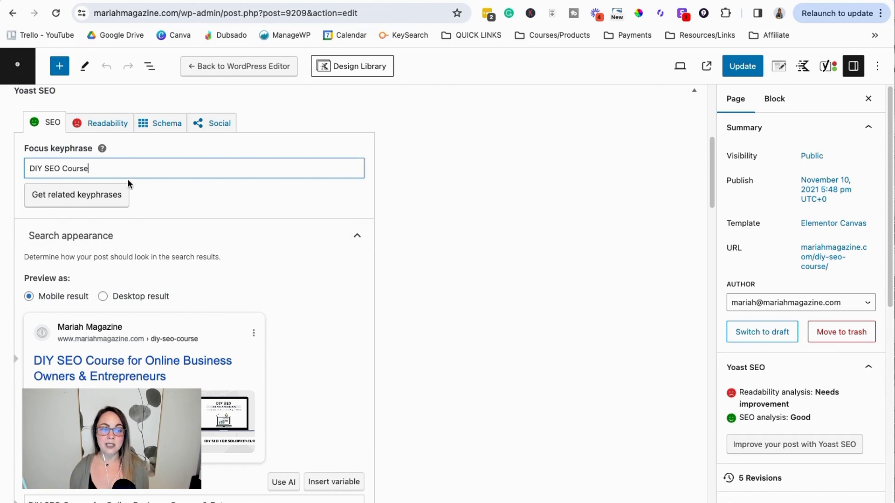
left_click_drag(123, 169, 27, 156)
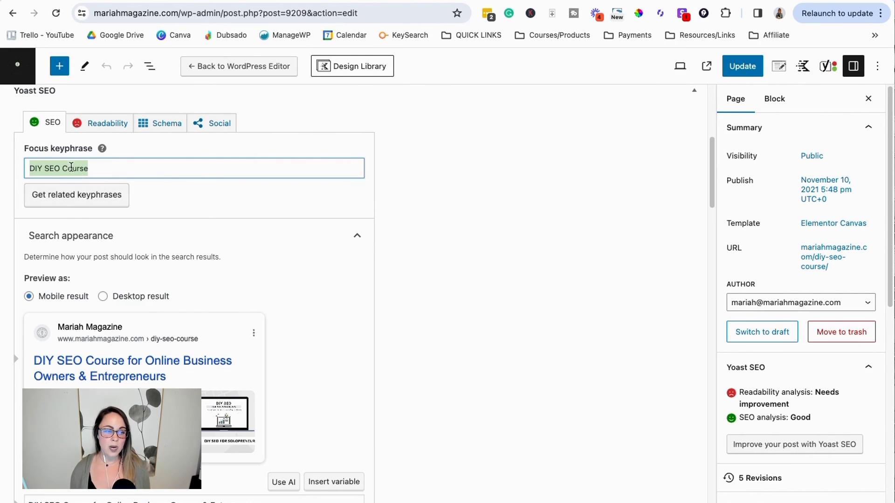
scroll(346, 321, "down", 5)
scroll(330, 322, "down", 3)
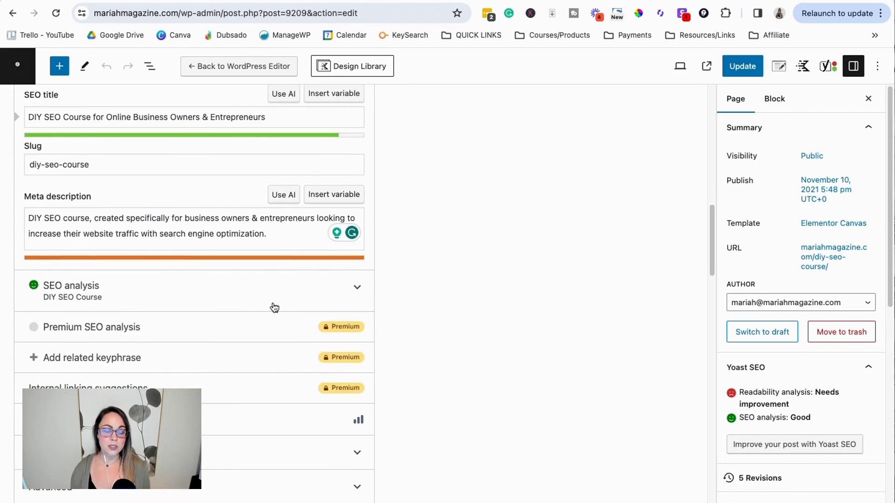
left_click(366, 293)
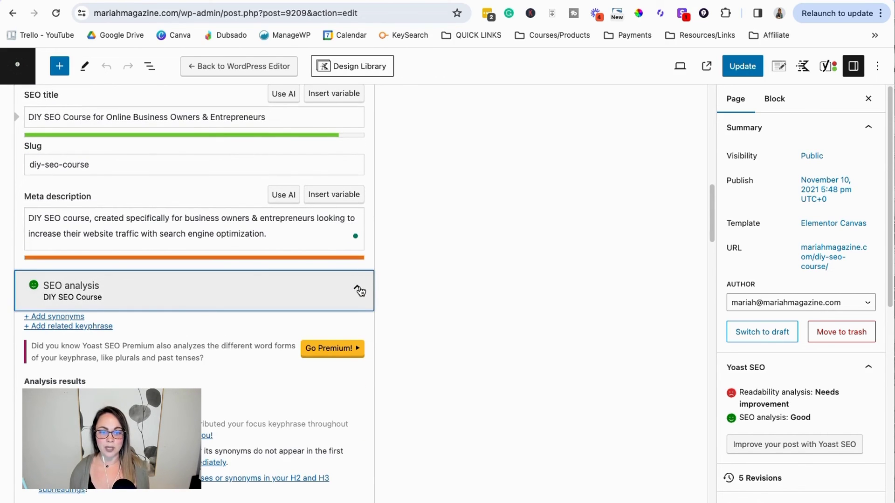
left_click(359, 291)
scroll(449, 363, "up", 5)
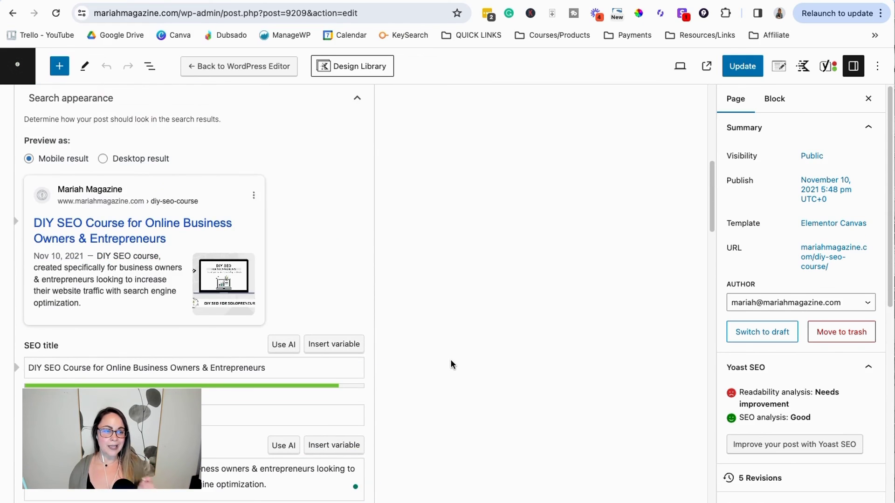
scroll(451, 364, "up", 5)
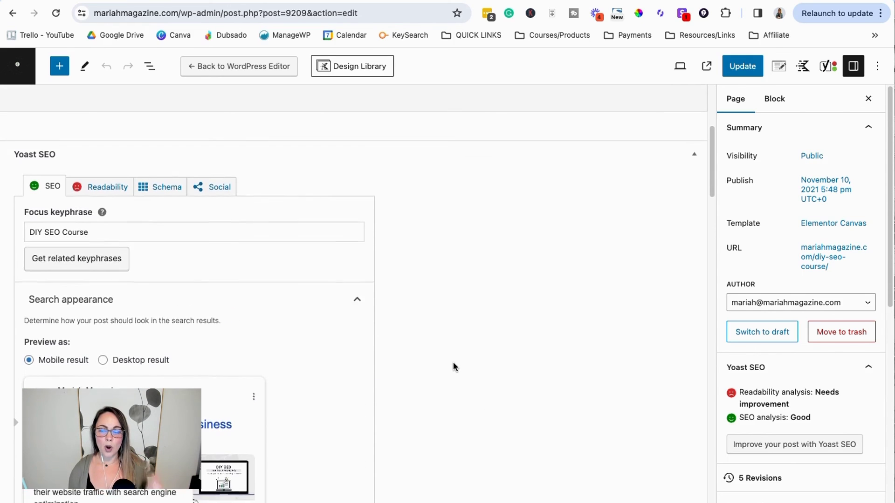